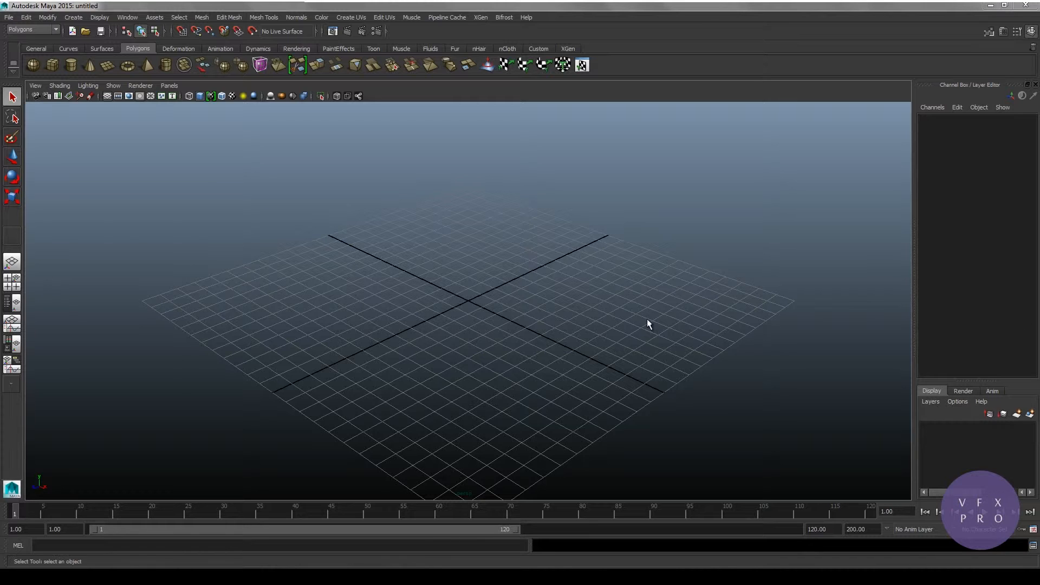
pyautogui.click(142, 85)
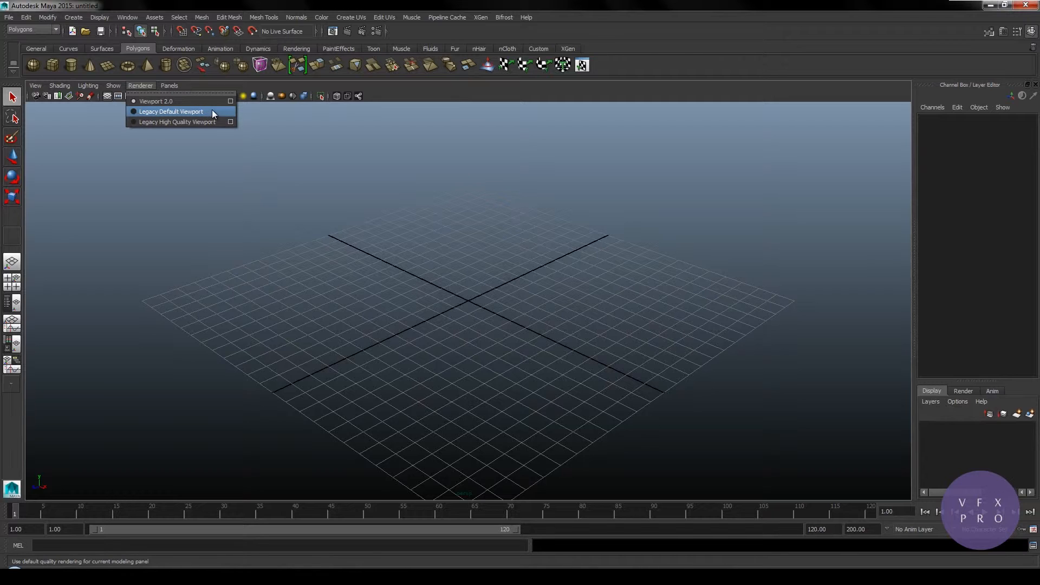
pyautogui.click(273, 148)
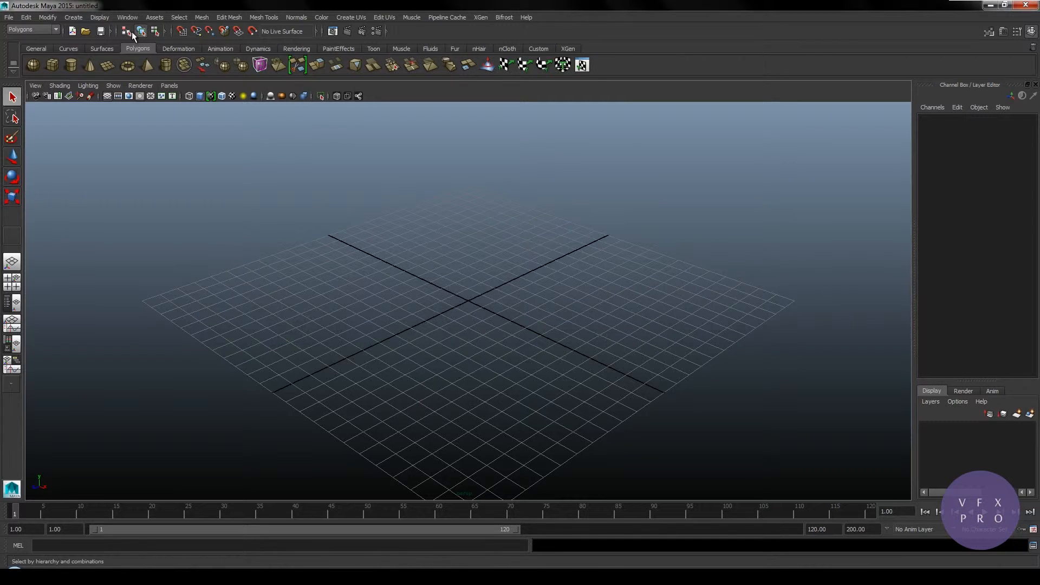
# Enable the Viewport Renderer, Focal Length and Current Frame read-outs in the Heads Up Display options.
pyautogui.click(128, 16)
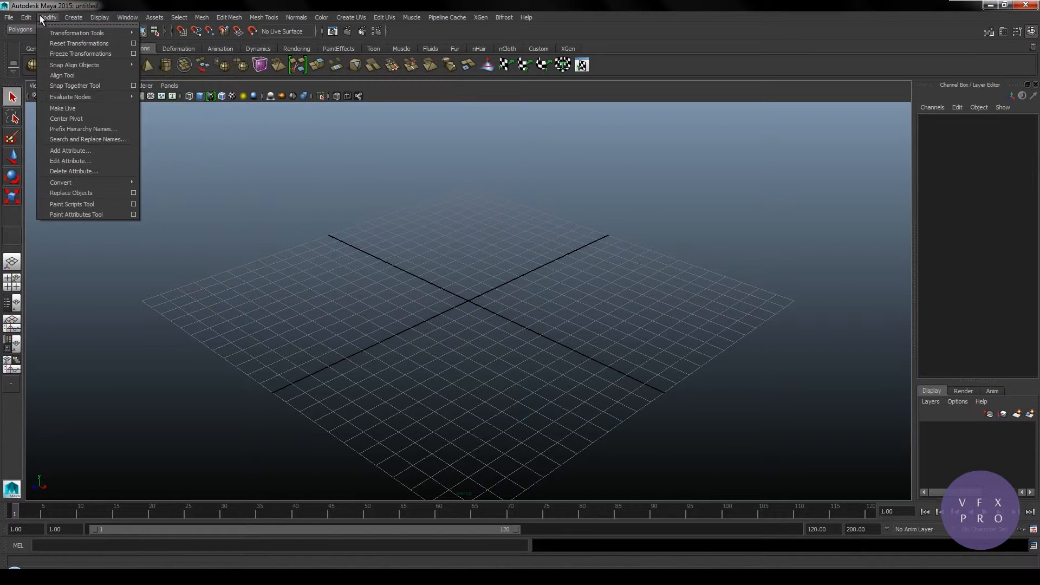
pyautogui.moveTo(99, 17)
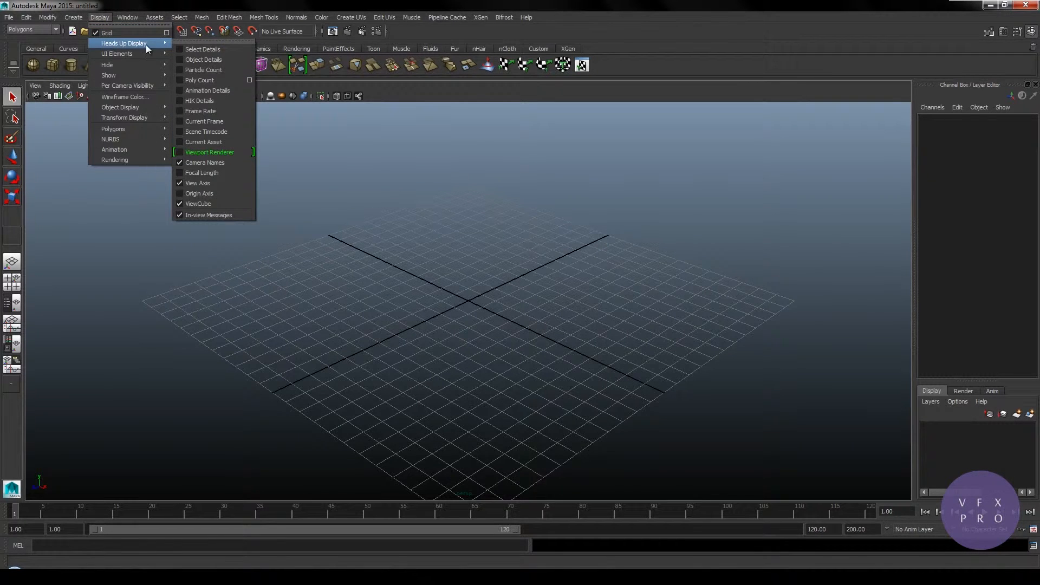
pyautogui.click(184, 41)
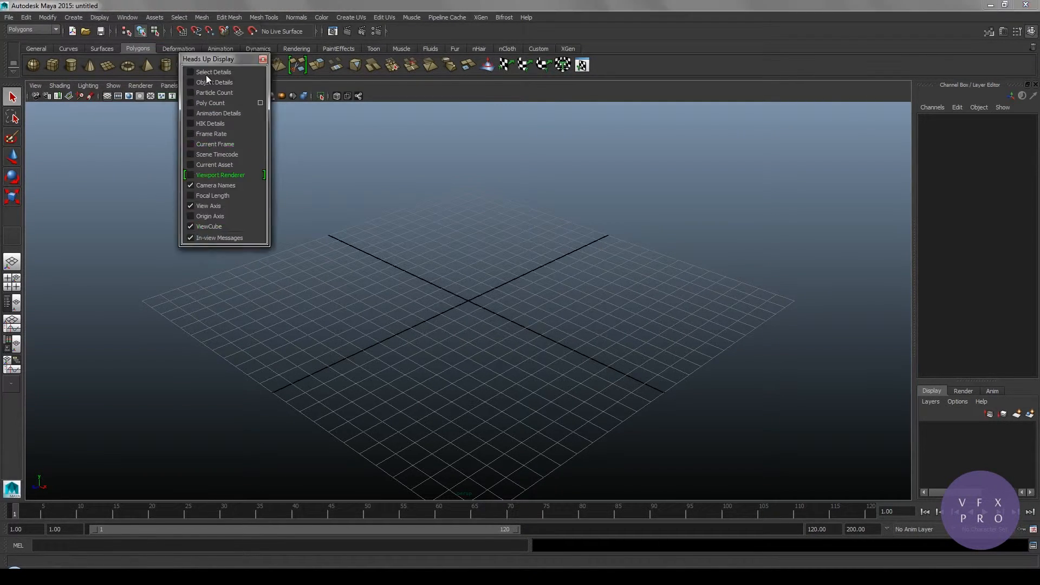
pyautogui.moveTo(205, 59); pyautogui.dragTo(225, 165)
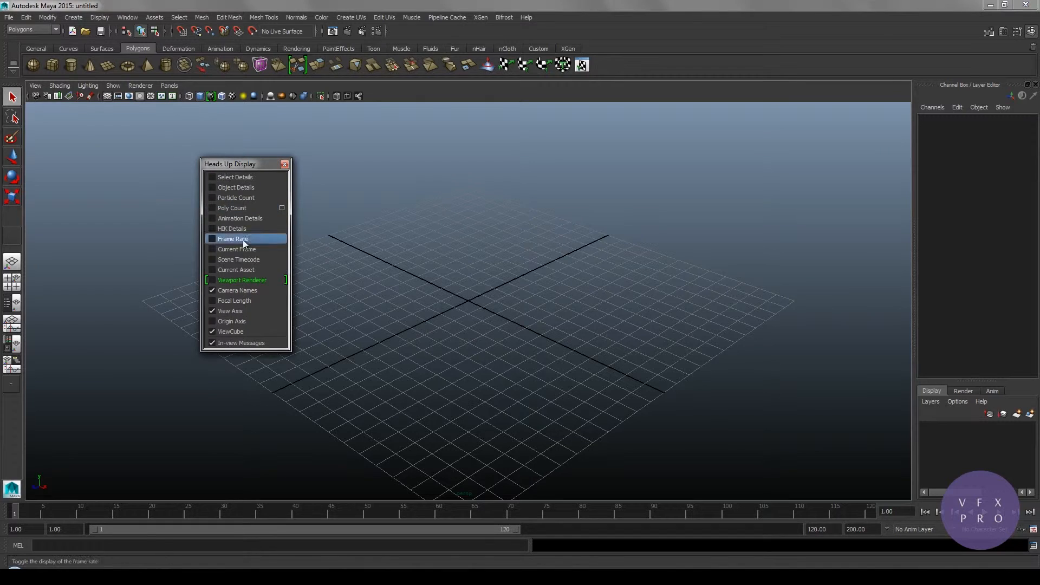
pyautogui.click(212, 278)
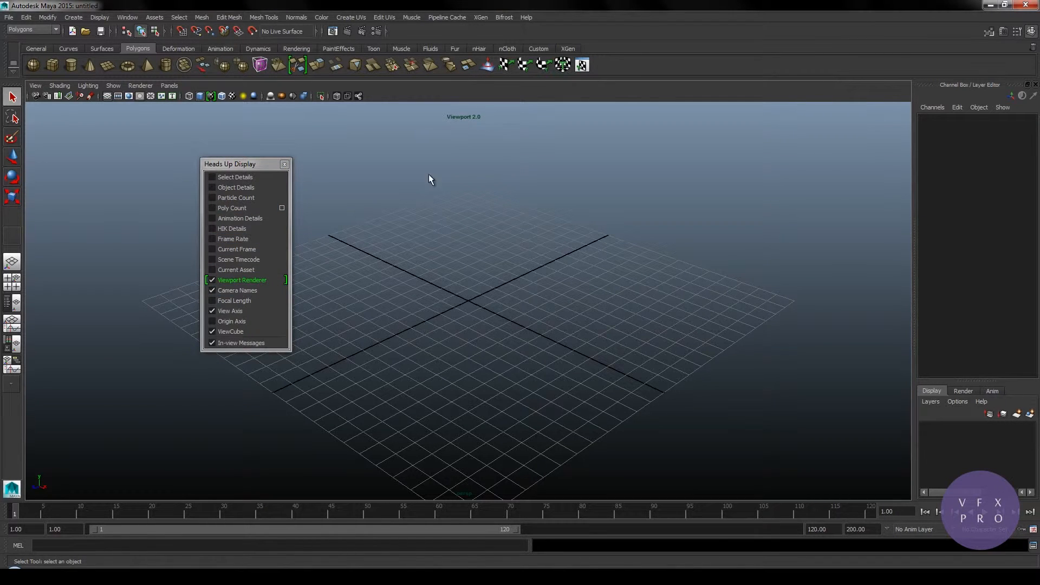
pyautogui.click(252, 300)
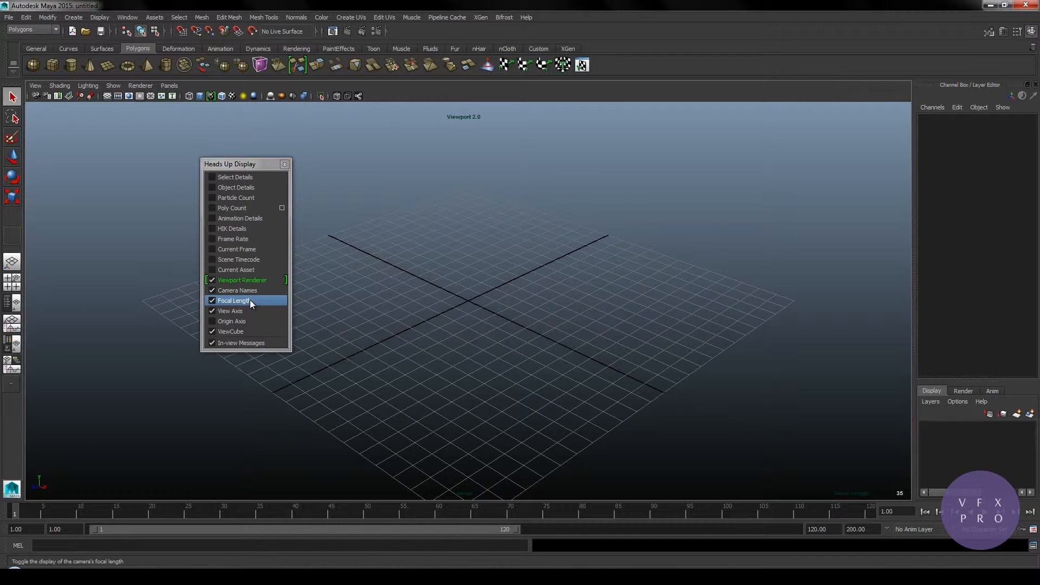
pyautogui.click(249, 250)
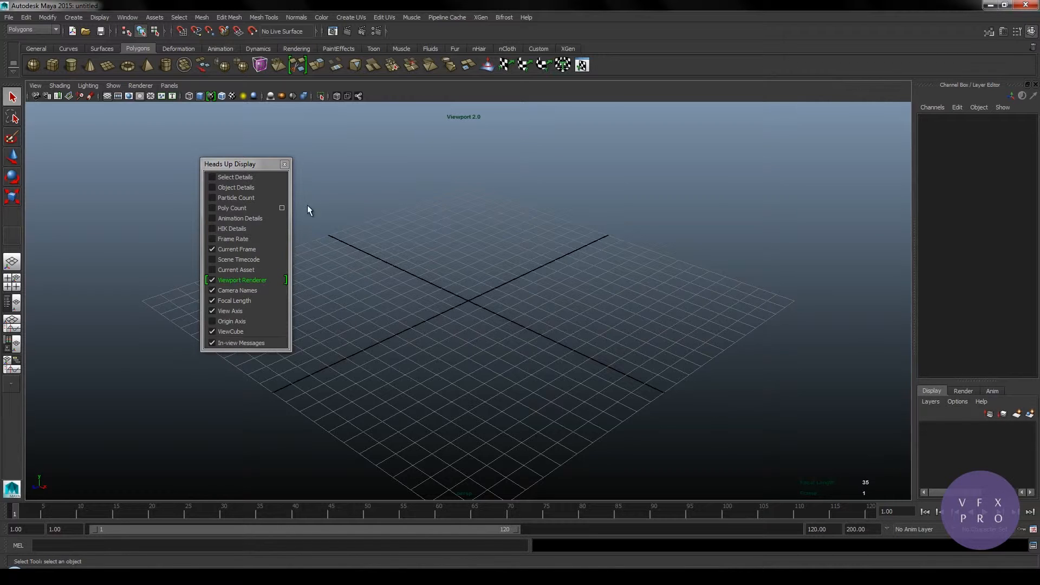
pyautogui.click(285, 165)
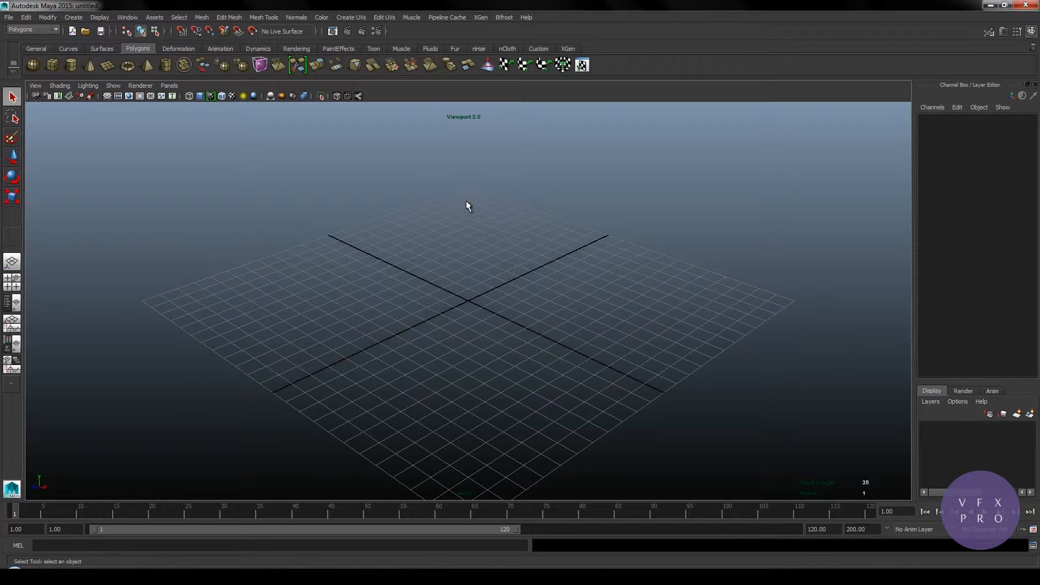
# Open the general Display preferences and enlarge the Preferences window so the Viewport 2.0 settings are fully shown.
pyautogui.click(128, 18)
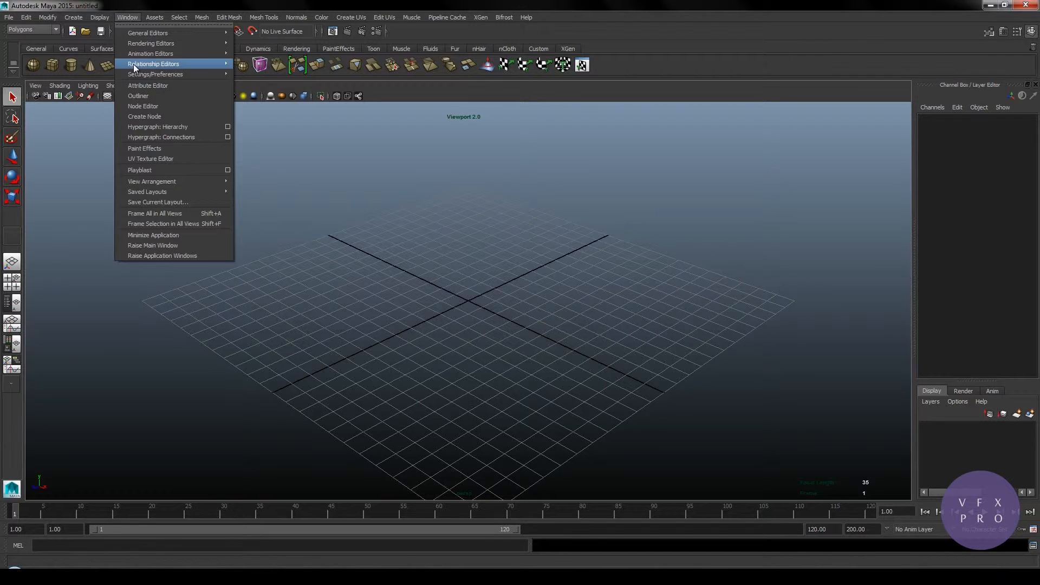
pyautogui.moveTo(171, 76)
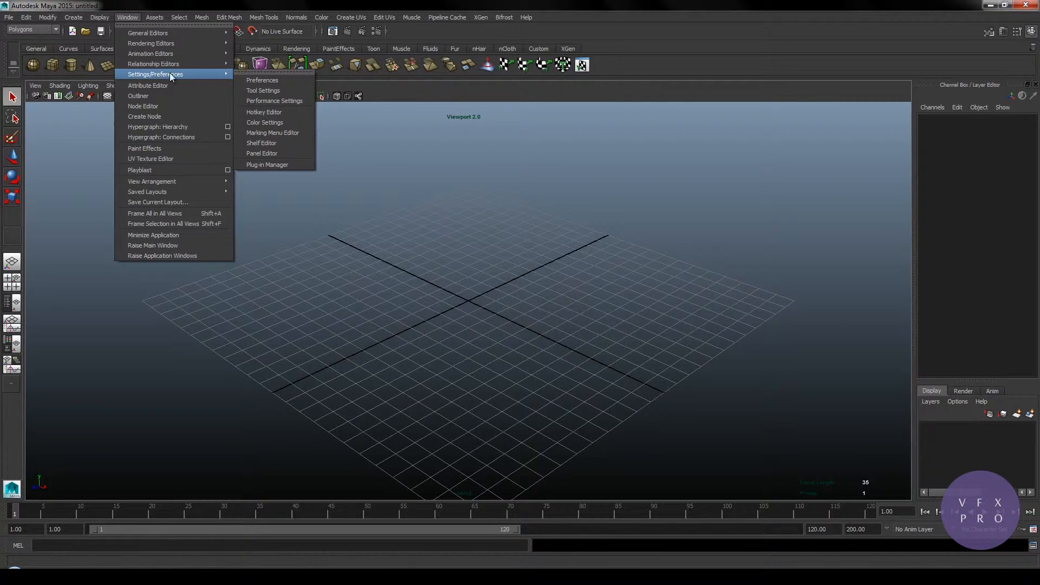
pyautogui.click(267, 80)
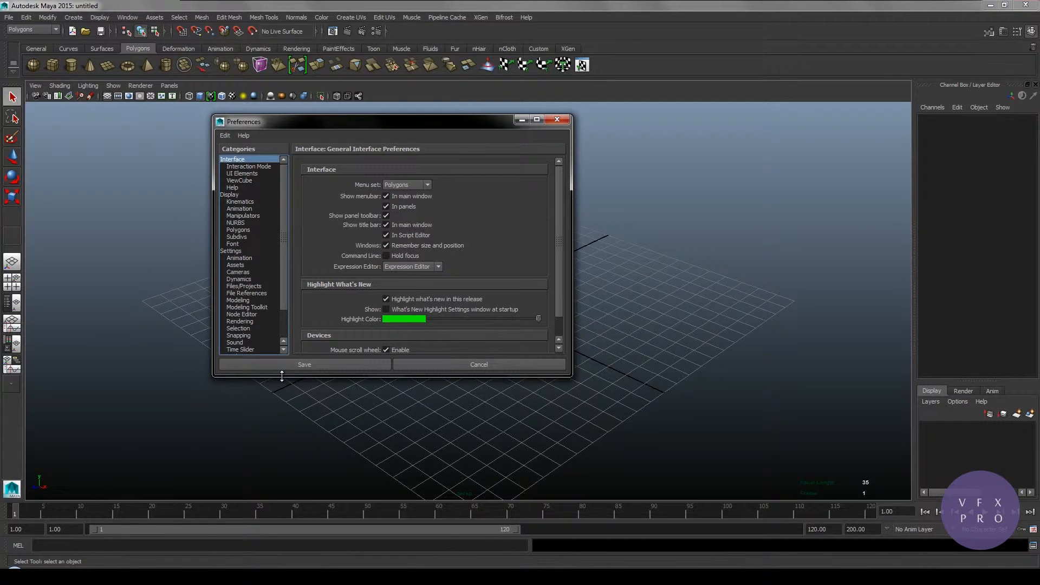
pyautogui.moveTo(282, 375); pyautogui.dragTo(270, 464)
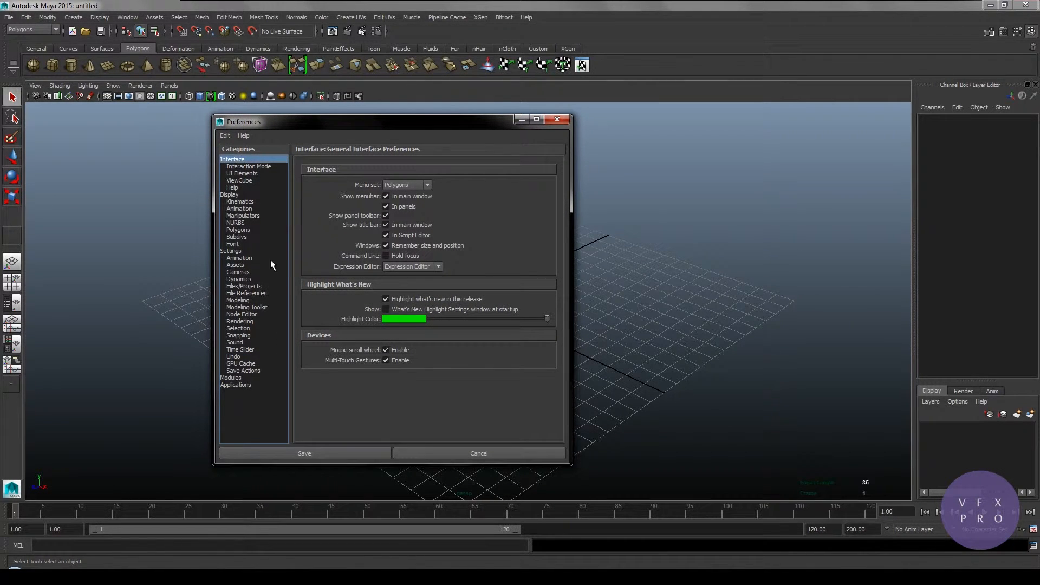
pyautogui.click(231, 194)
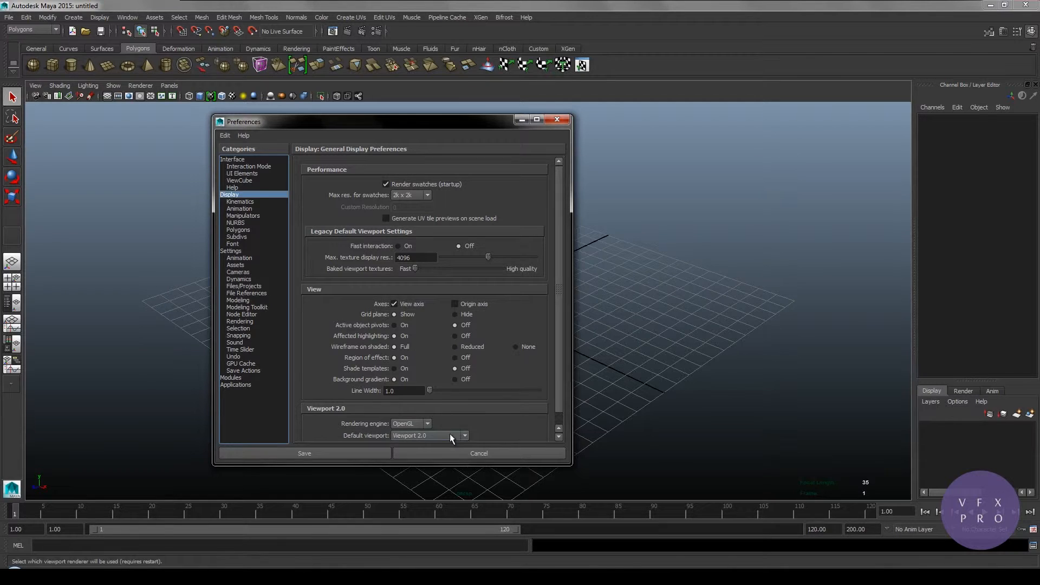
pyautogui.moveTo(456, 464); pyautogui.dragTo(455, 483)
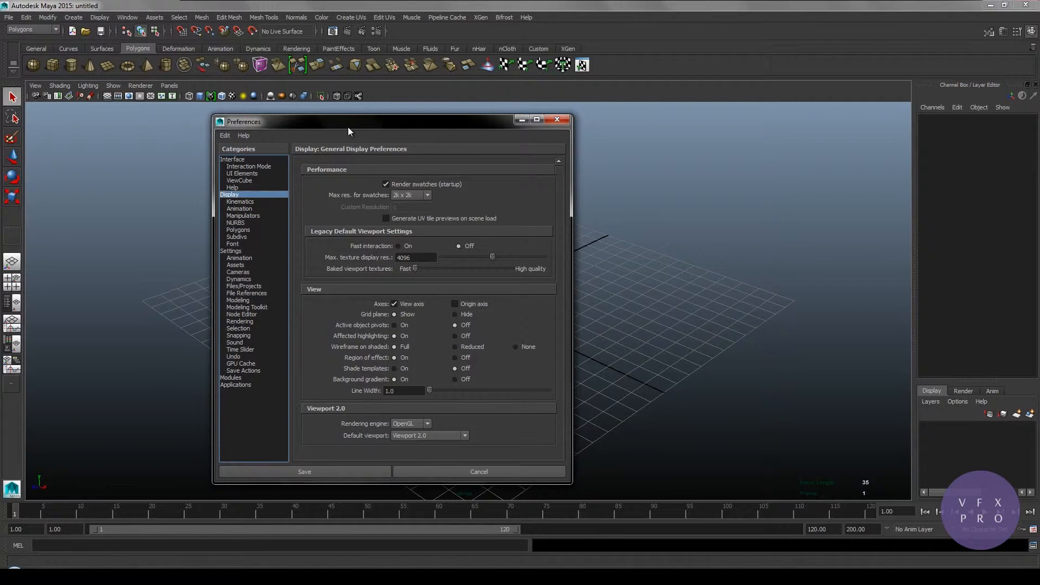
pyautogui.moveTo(348, 121); pyautogui.dragTo(239, 111)
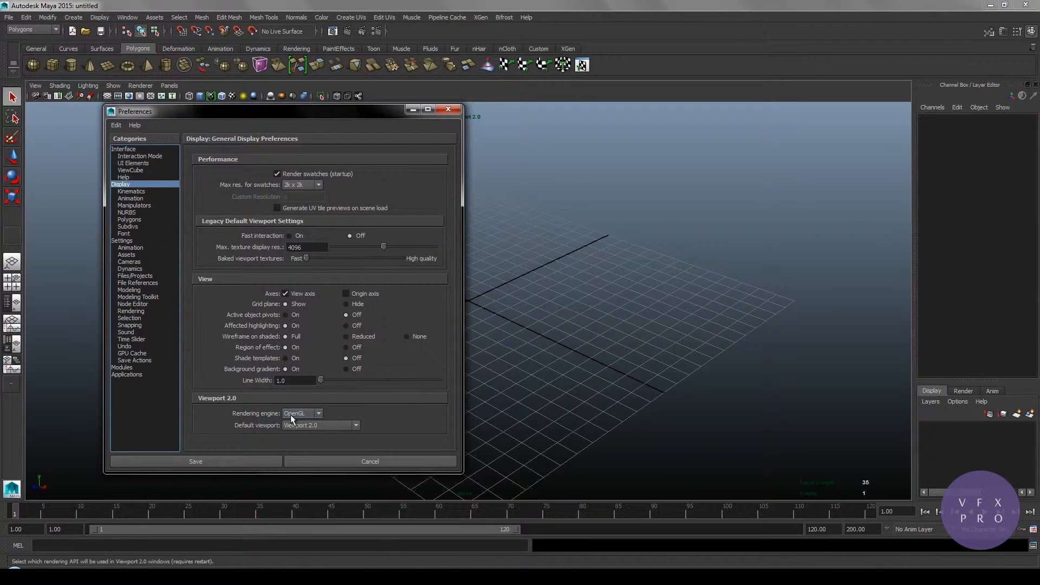
# Set the Viewport 2.0 rendering engine to DirectX 11 and save the preferences.
pyautogui.click(317, 413)
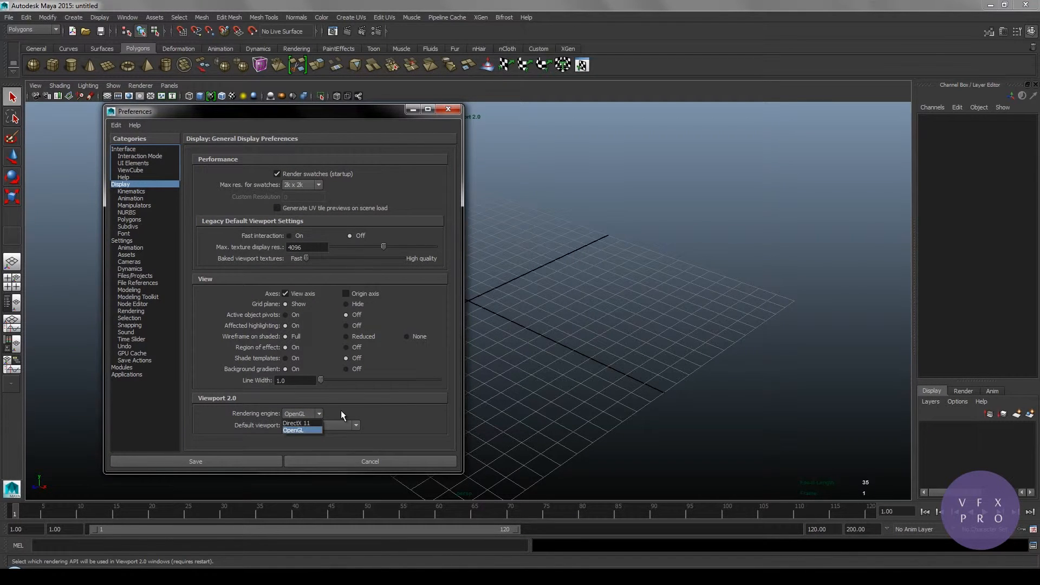
pyautogui.click(311, 423)
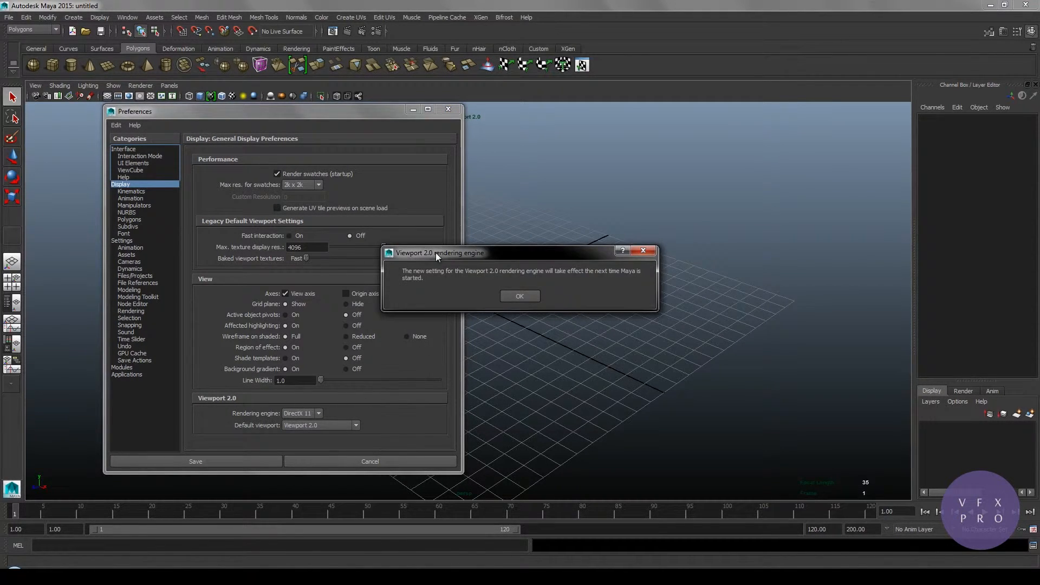
pyautogui.moveTo(435, 252); pyautogui.dragTo(424, 253)
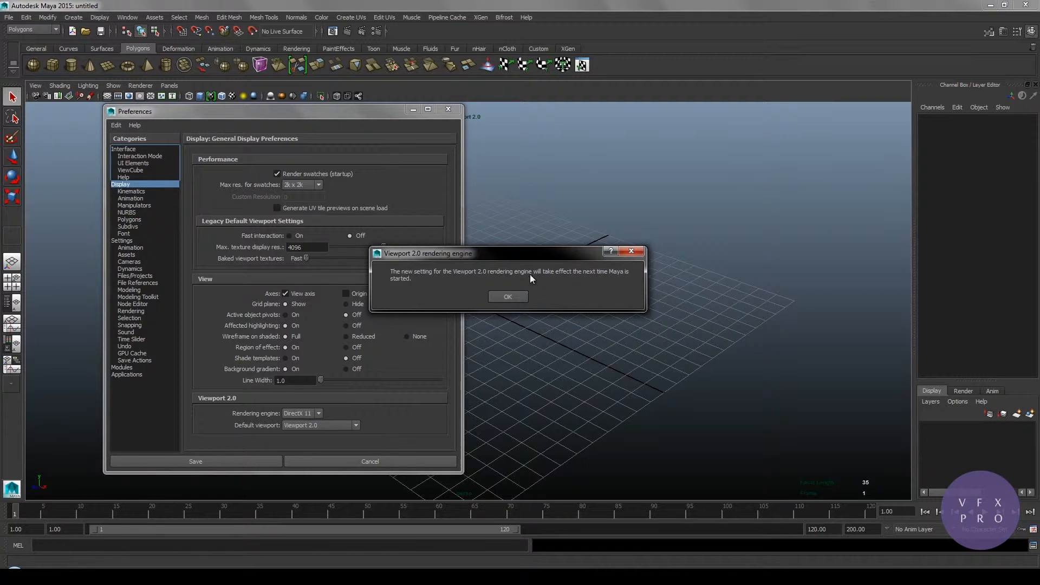
pyautogui.click(509, 296)
pyautogui.click(233, 462)
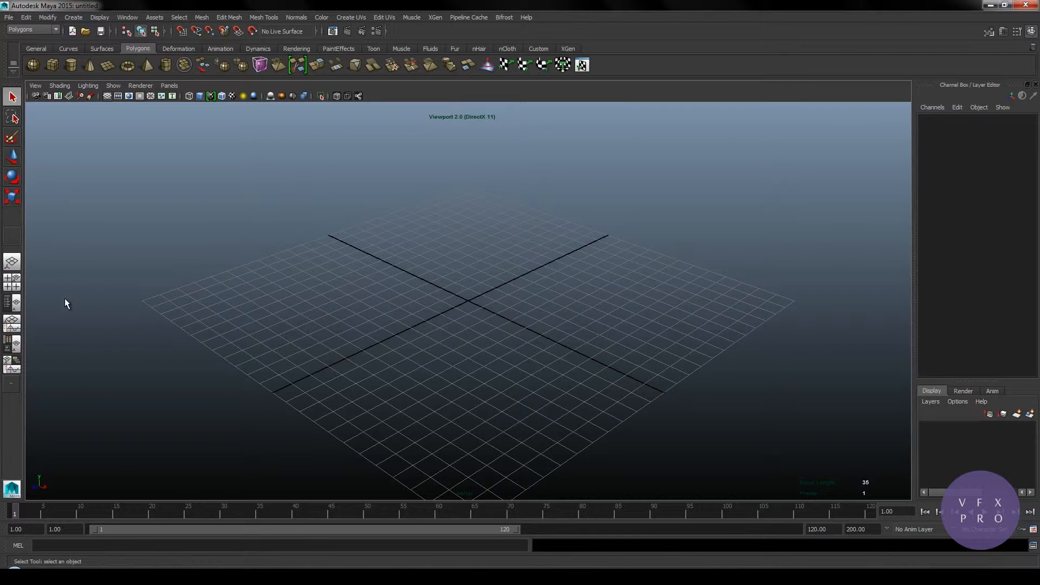
# Open the Hypershade and check its node list for the DirectX 11 Shader.
pyautogui.click(127, 16)
pyautogui.moveTo(142, 45)
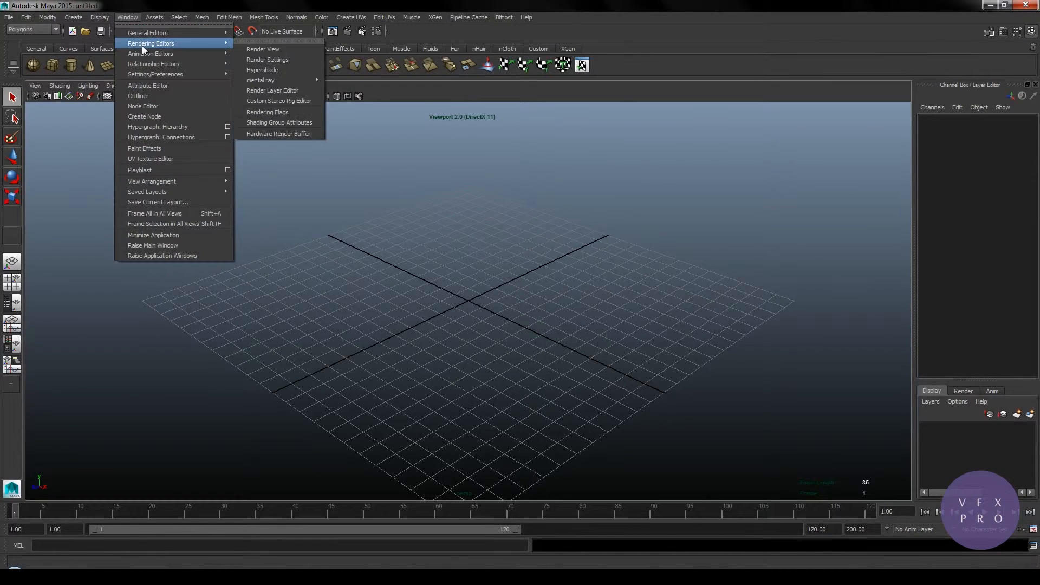
pyautogui.click(270, 70)
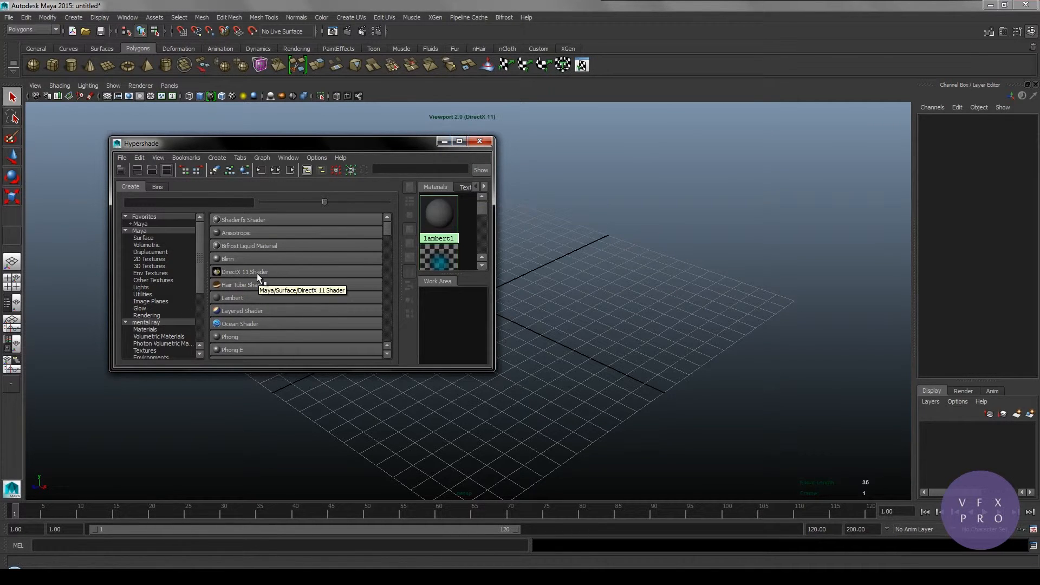
# Open the Plug-in Manager and check the load status of dx11Shader.mll.
pyautogui.click(125, 16)
pyautogui.moveTo(151, 76)
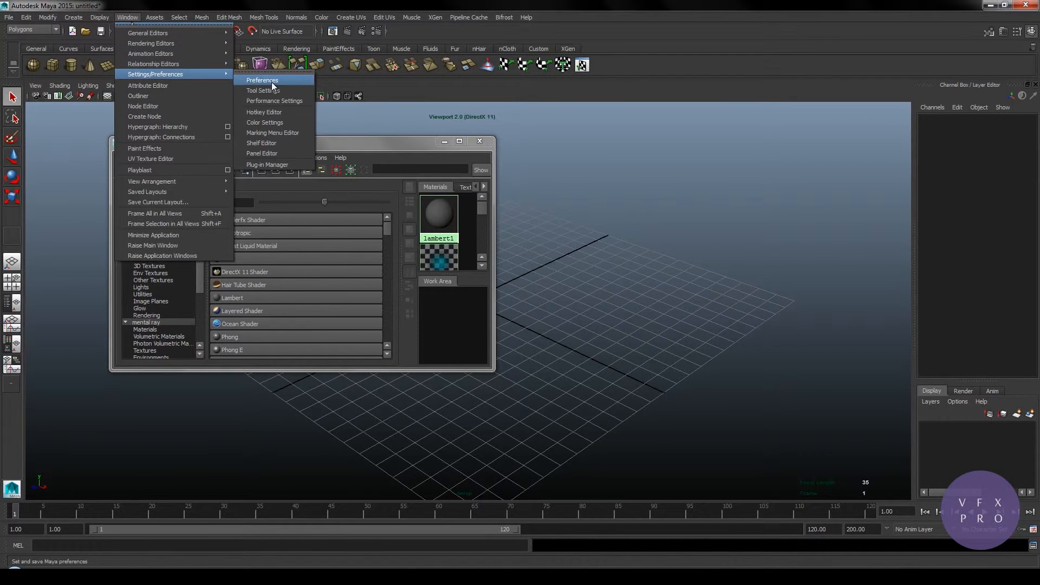
pyautogui.click(268, 164)
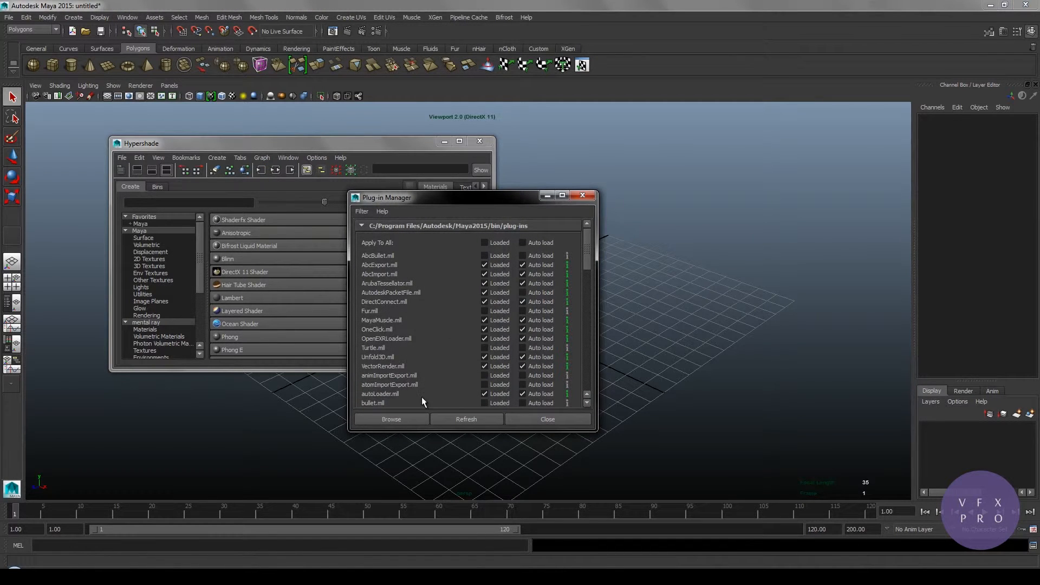
pyautogui.moveTo(388, 431); pyautogui.dragTo(388, 475)
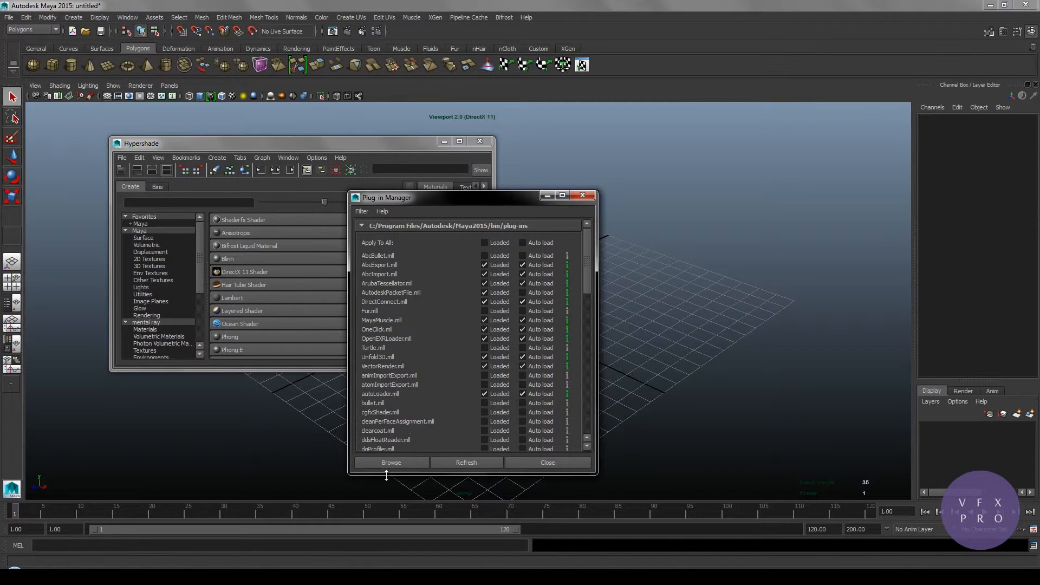
pyautogui.click(588, 448)
pyautogui.click(587, 446)
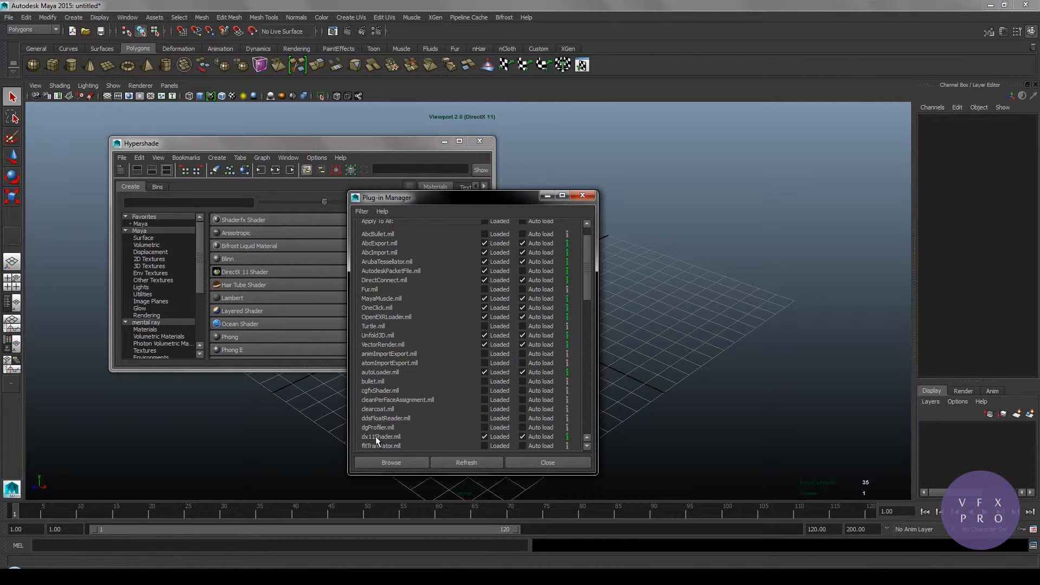
# Check the load status of shaderFXPlugin.mll, and close the Plug-in Manager and the Hypershade.
pyautogui.click(587, 446)
pyautogui.click(587, 446)
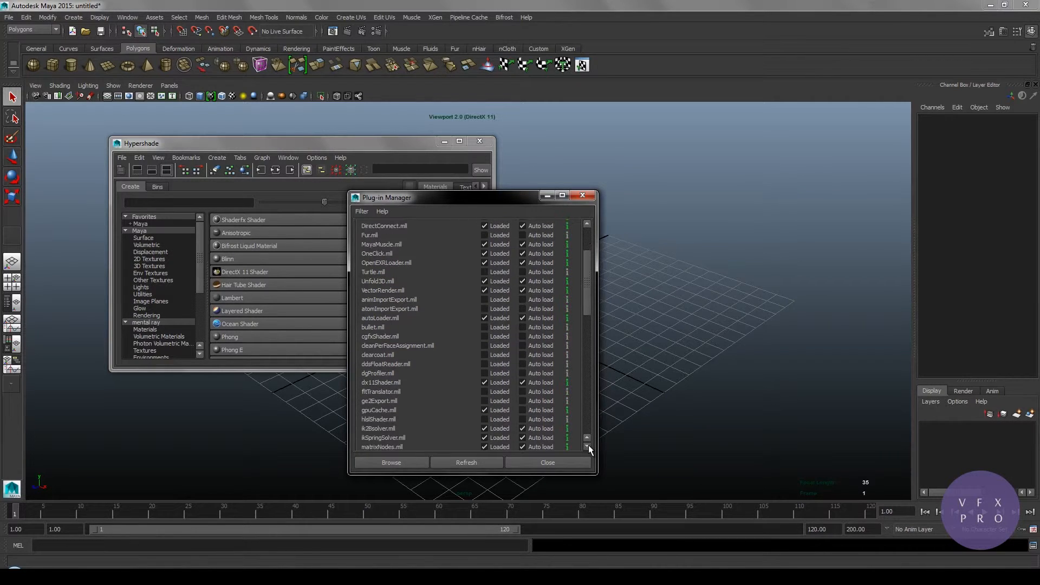
pyautogui.click(588, 446)
pyautogui.click(587, 447)
pyautogui.click(587, 447)
pyautogui.click(588, 446)
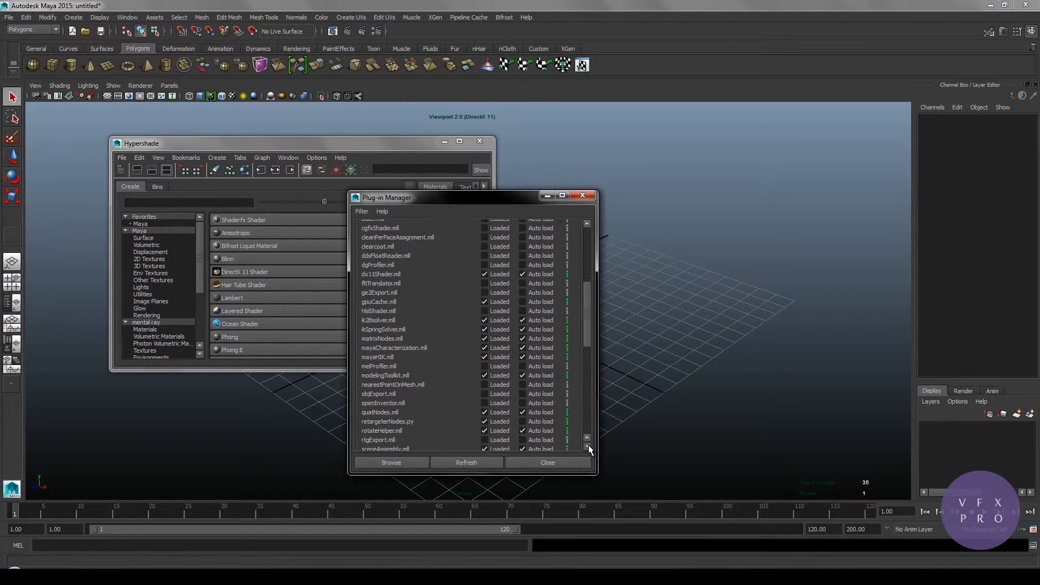
pyautogui.click(587, 446)
pyautogui.click(587, 446)
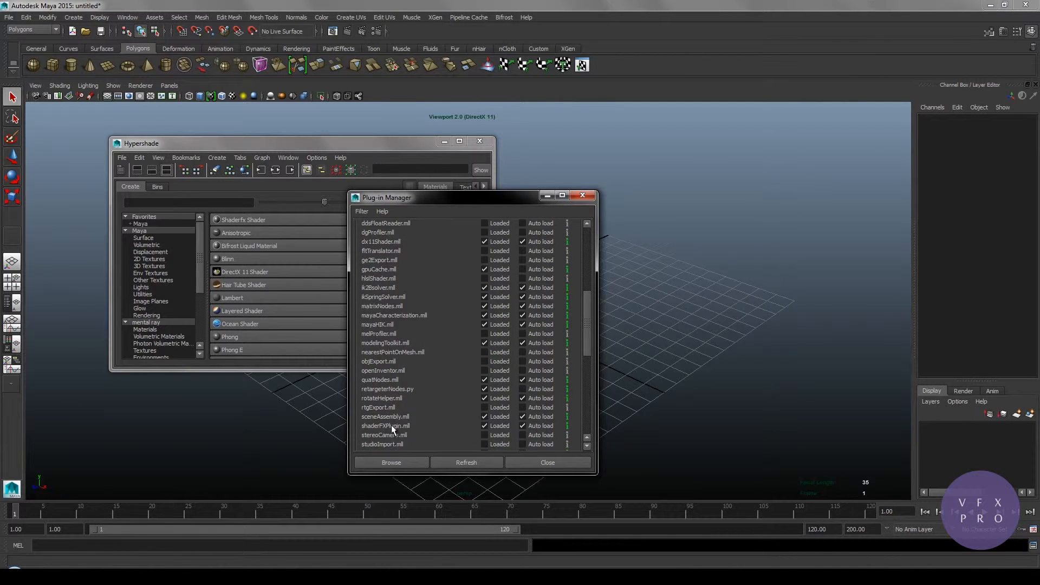
pyautogui.click(534, 461)
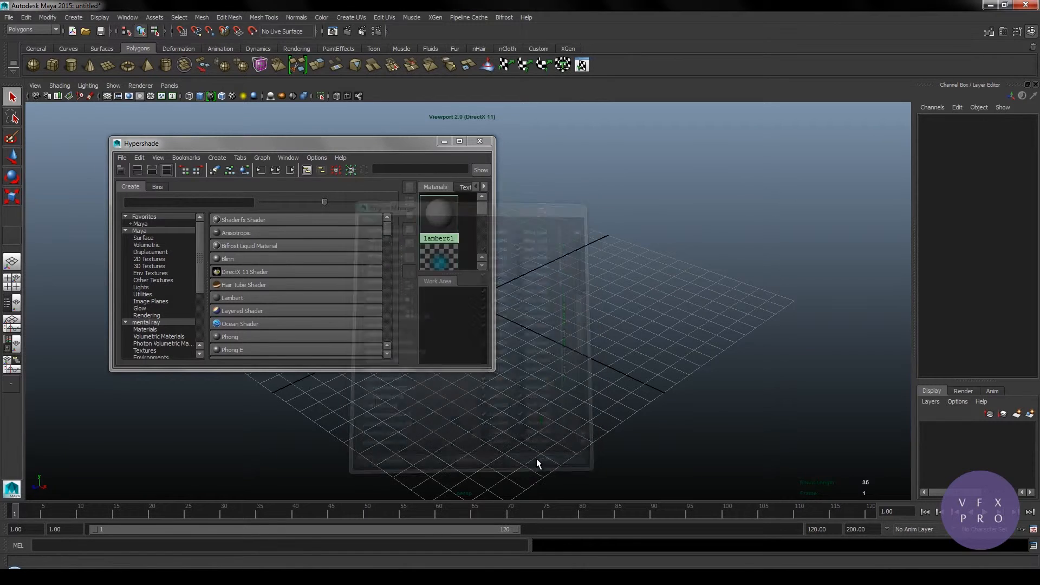
pyautogui.click(480, 141)
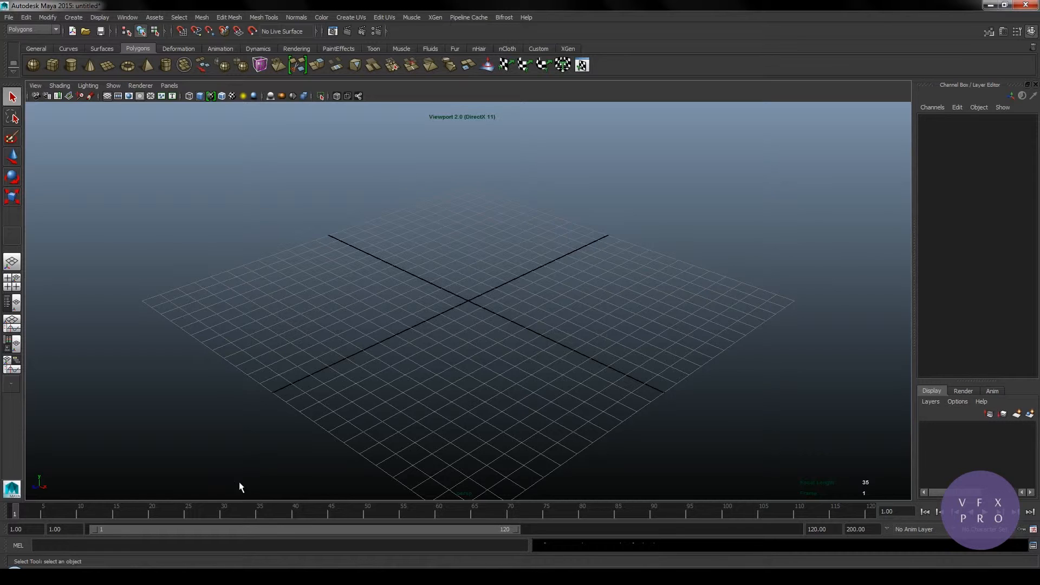
# Switch to the web browser and open autodesk.com/hardware.
pyautogui.hotkey('alt', 'Tab')
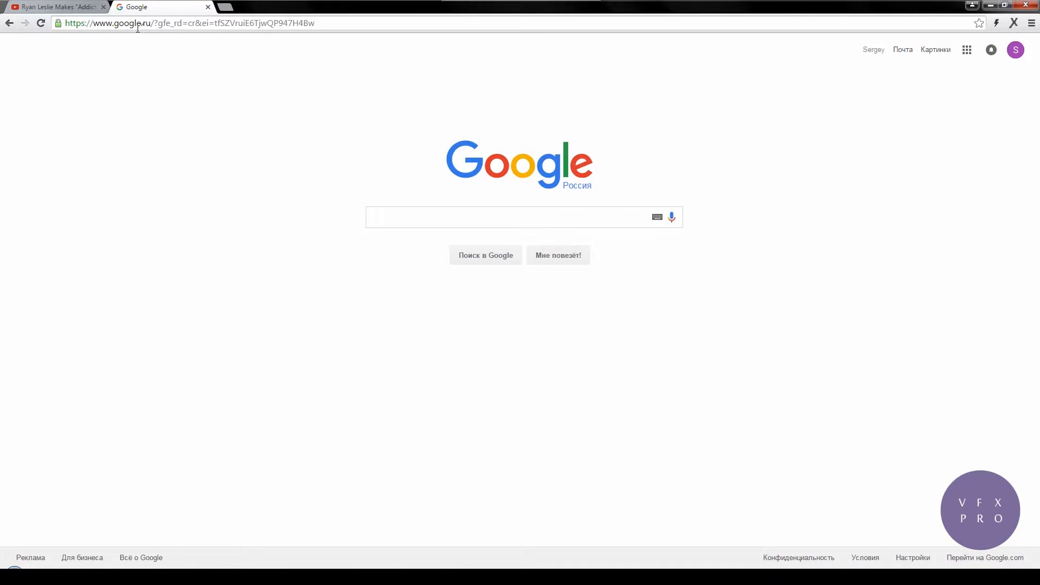
pyautogui.click(138, 27)
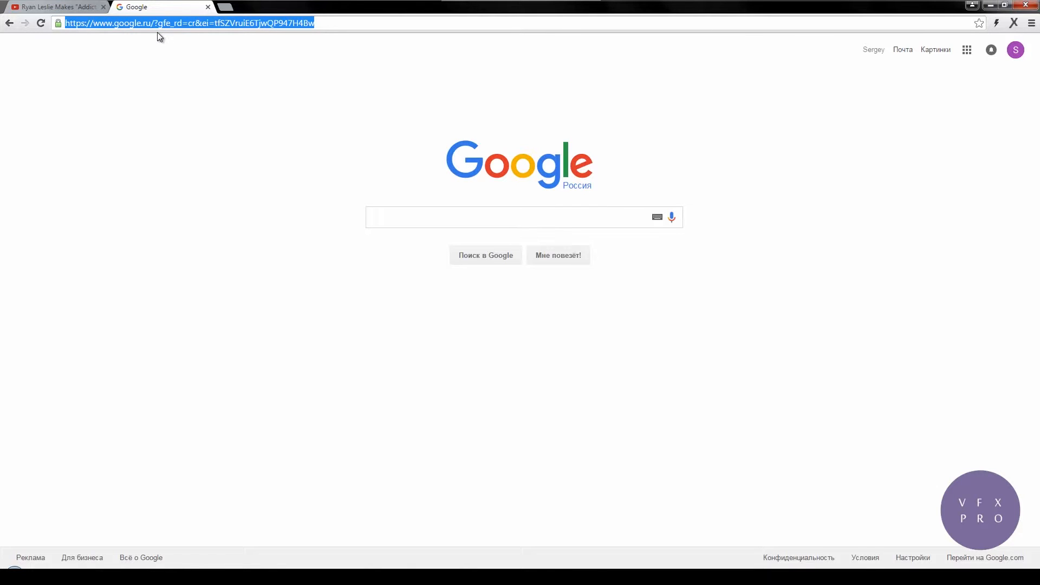
pyautogui.write('фрещвуылюсщь')
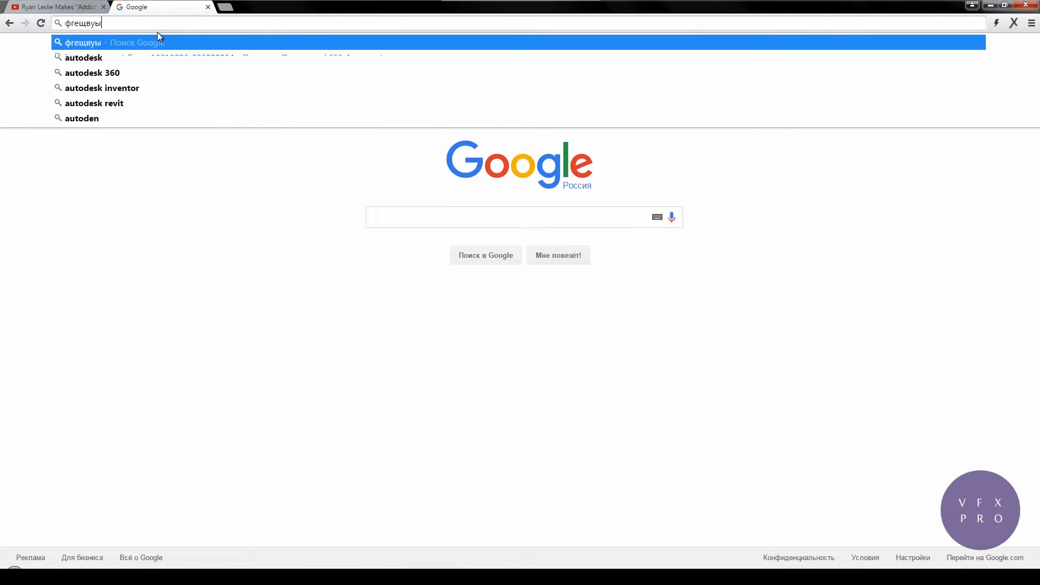
pyautogui.hotkey('ctrl', 'a')
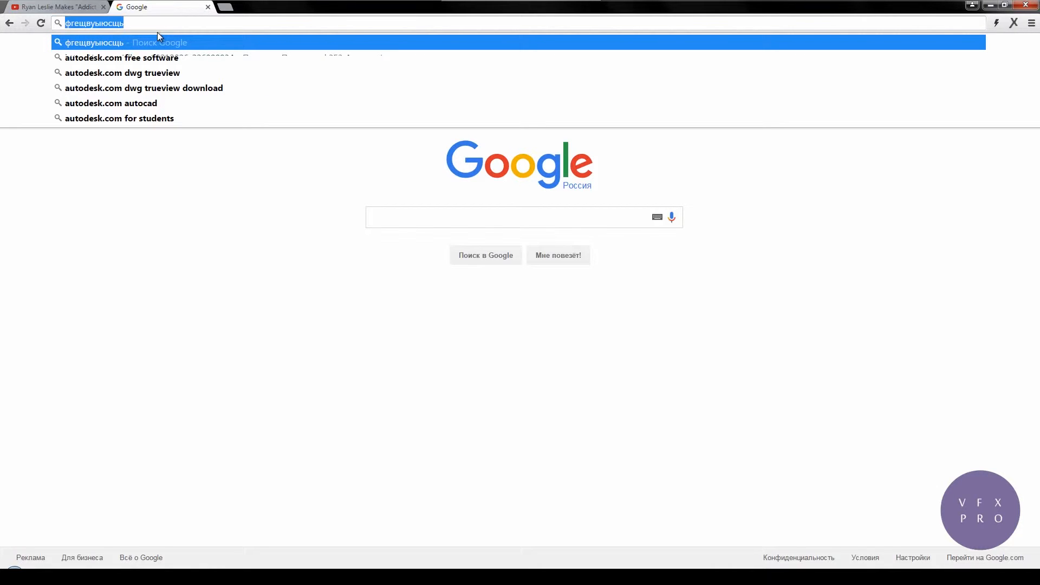
pyautogui.write('auto')
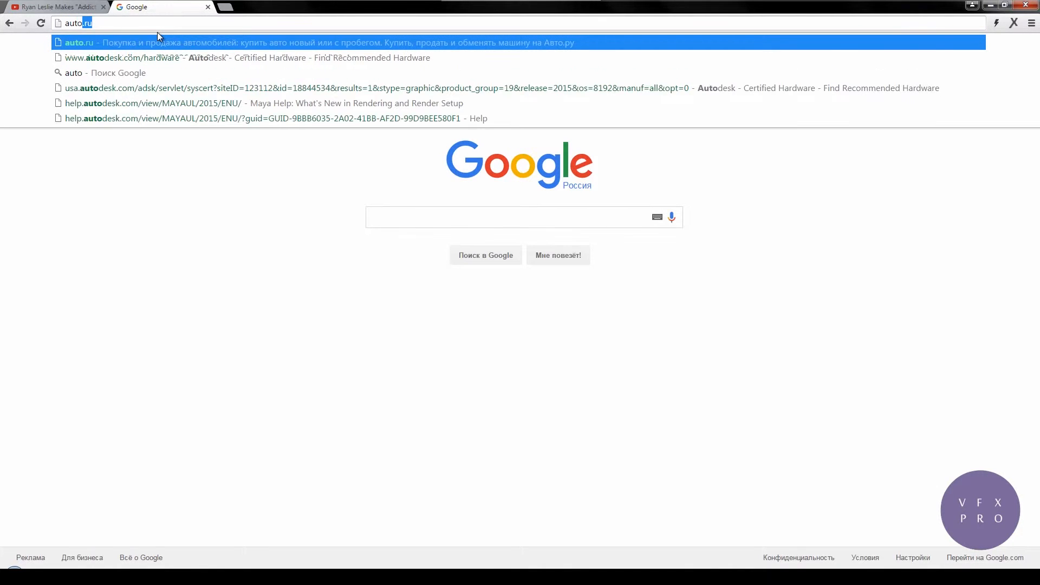
pyautogui.write('desk')
pyautogui.press('Delete')
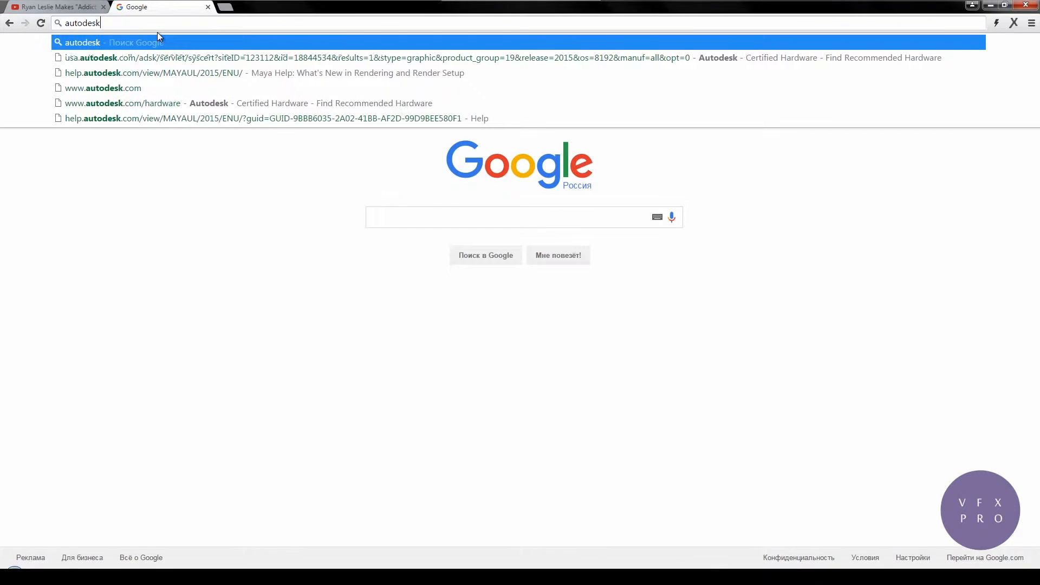
pyautogui.write('.com/')
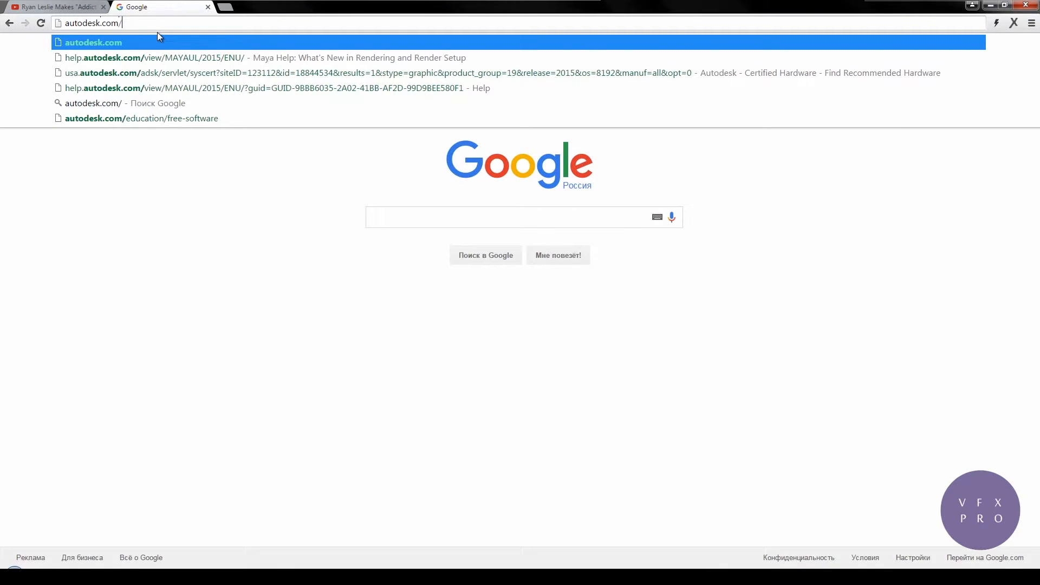
pyautogui.write('hardware')
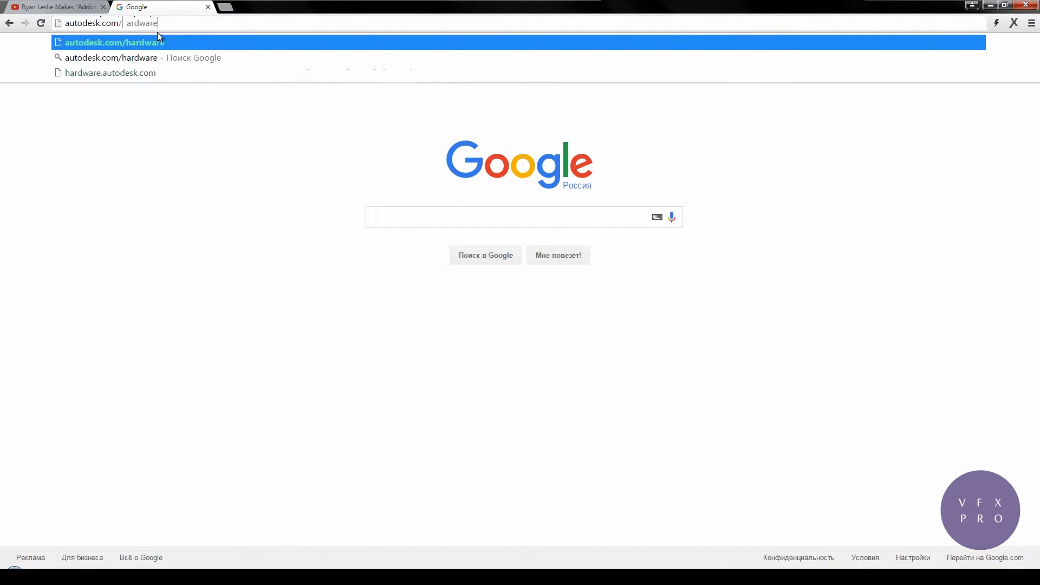
pyautogui.press('Return')
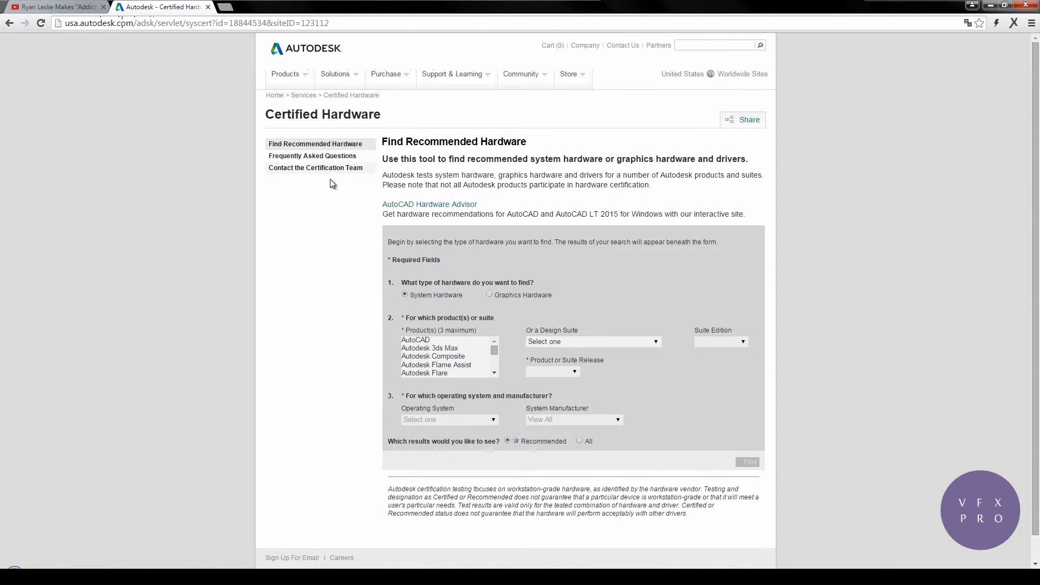
# Search for all graphics hardware results for Autodesk Maya 2015 on Windows 7 64-bit.
pyautogui.click(489, 295)
pyautogui.click(494, 373)
pyautogui.click(494, 373)
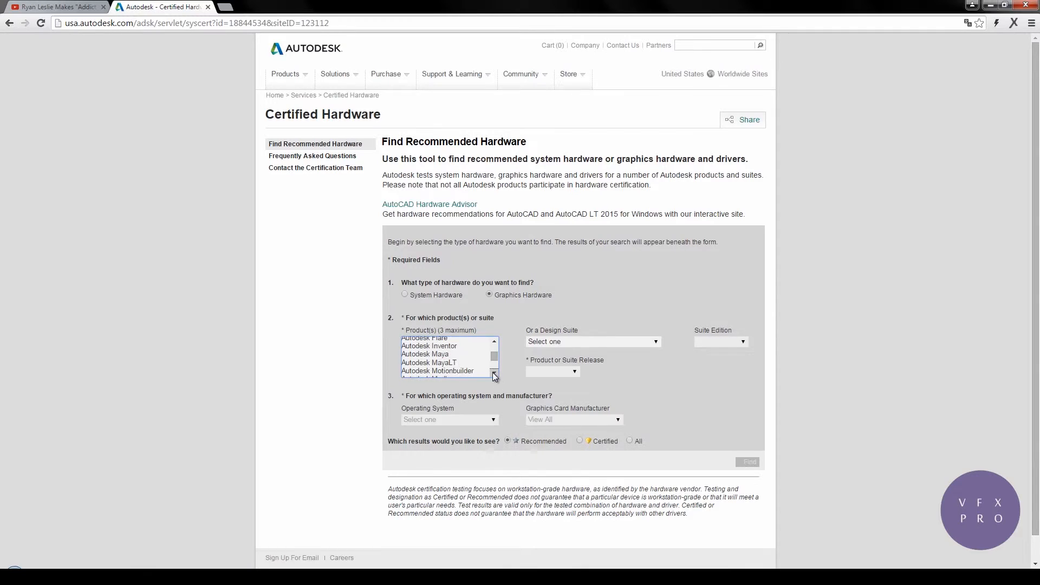
pyautogui.click(449, 355)
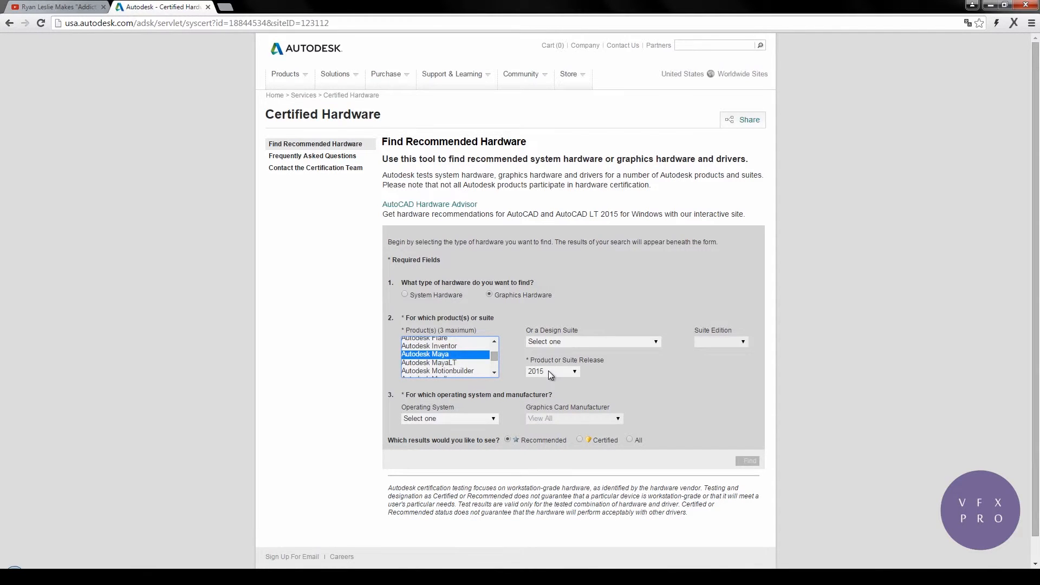
pyautogui.click(475, 419)
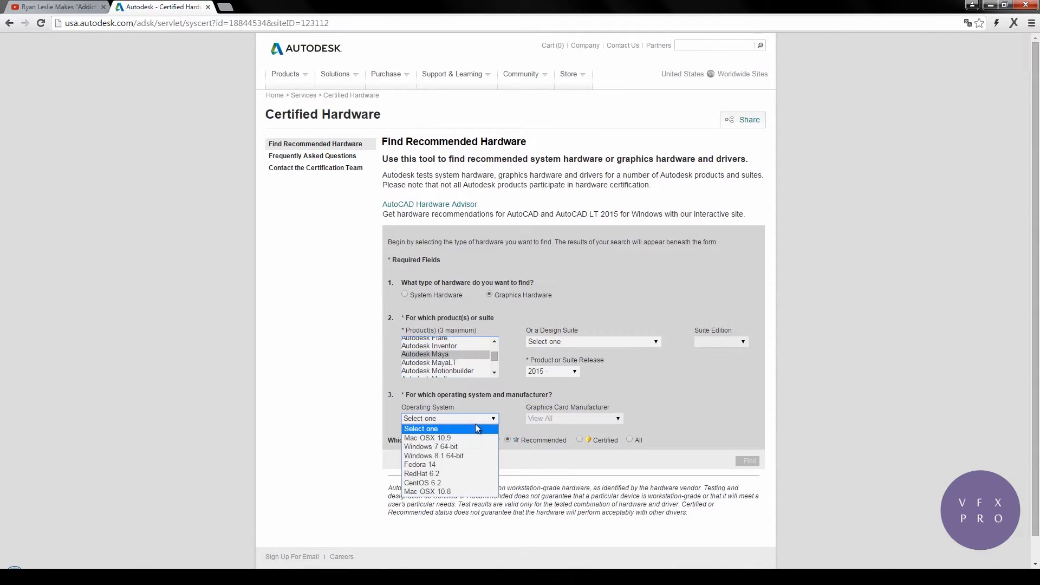
pyautogui.click(473, 446)
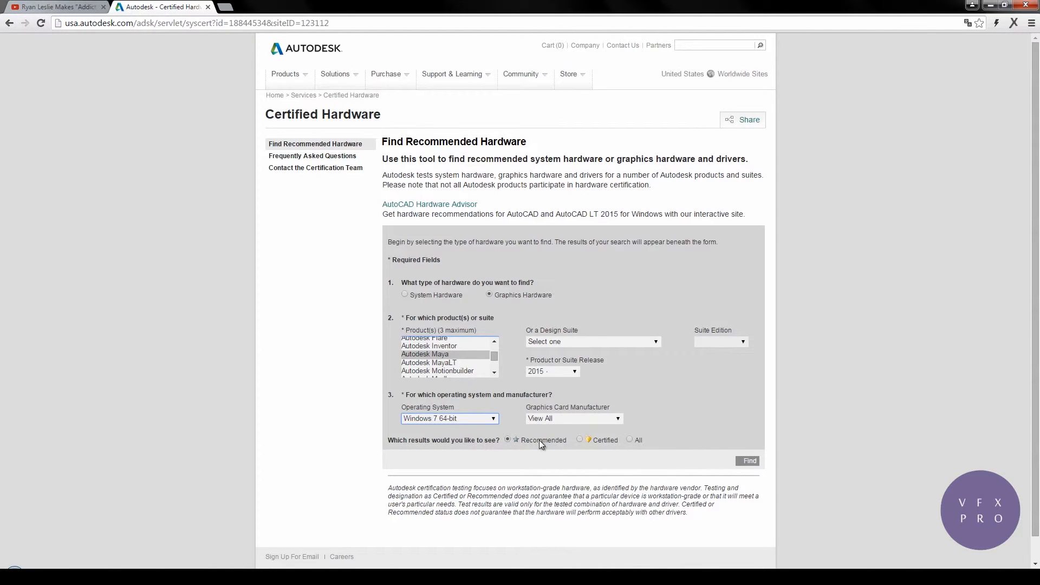
pyautogui.click(629, 440)
pyautogui.click(738, 464)
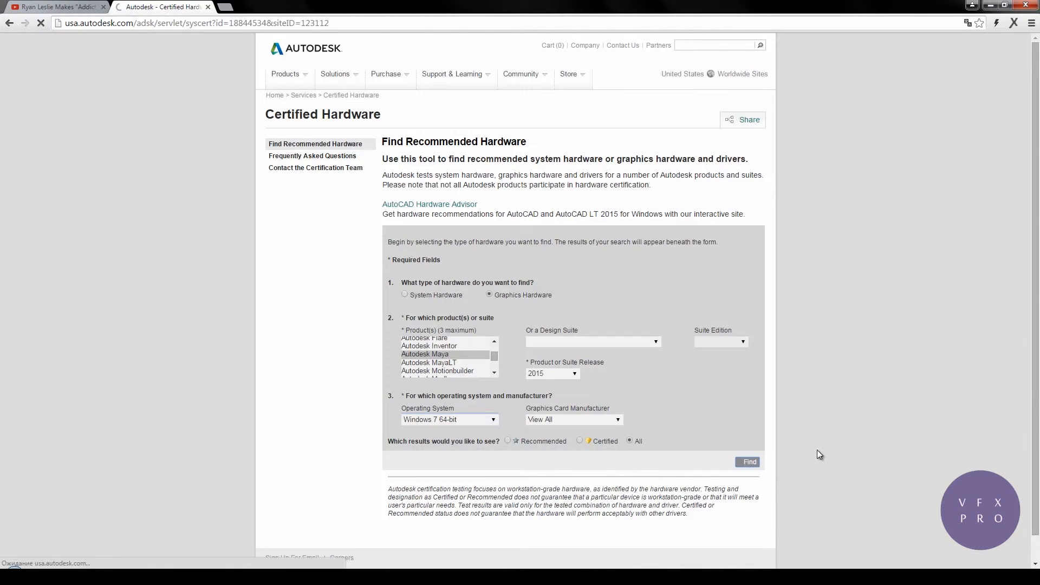
# Open the ATI Radeon HD 7970 report from the card list in a new tab and examine its OpenGL and Viewport 2.0 capabilities.
pyautogui.scroll(-5, 486, 310)
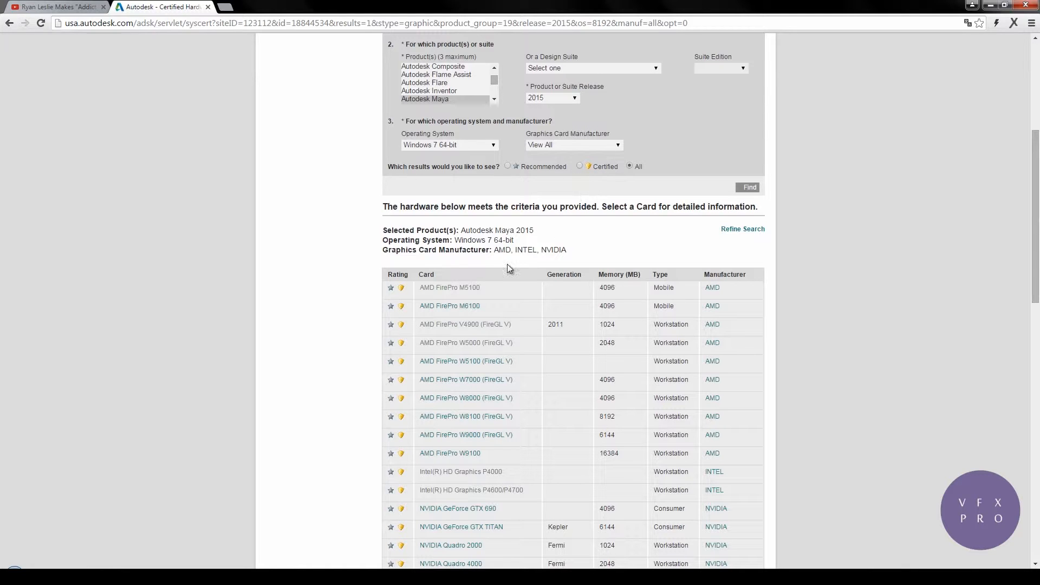
pyautogui.scroll(-15, 362, 333)
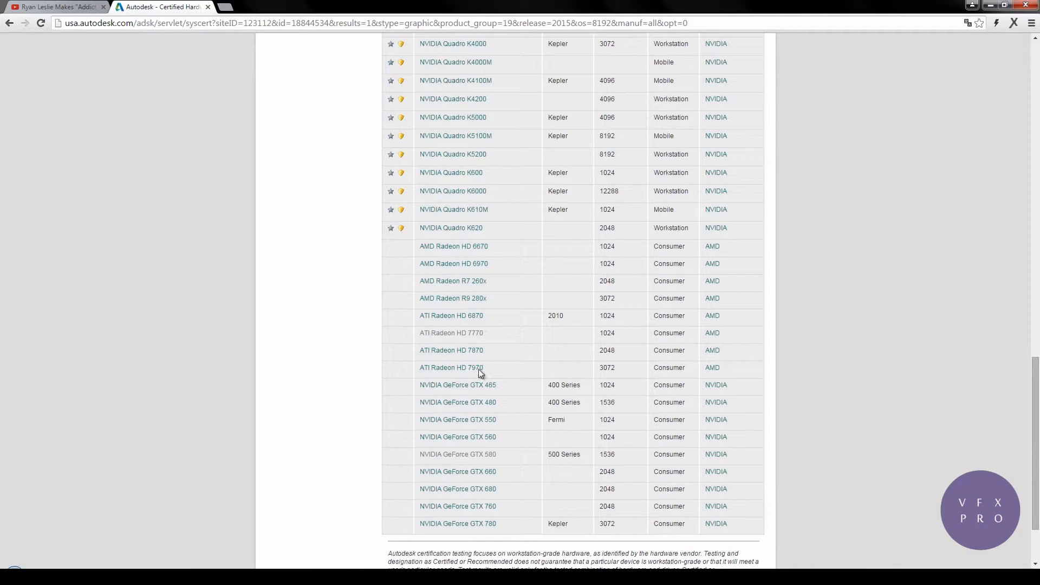
pyautogui.middleClick(449, 373)
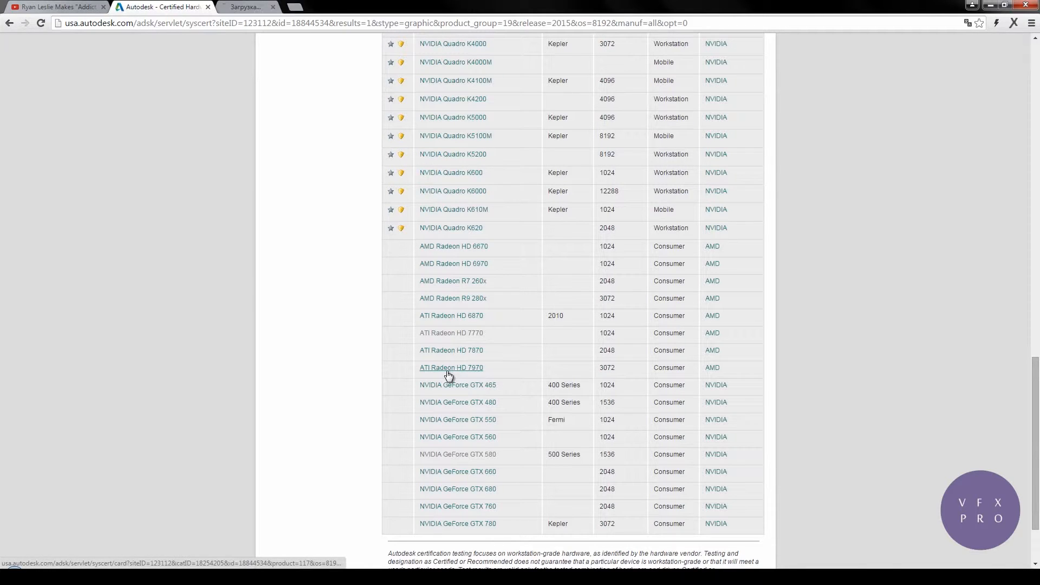
pyautogui.click(246, 7)
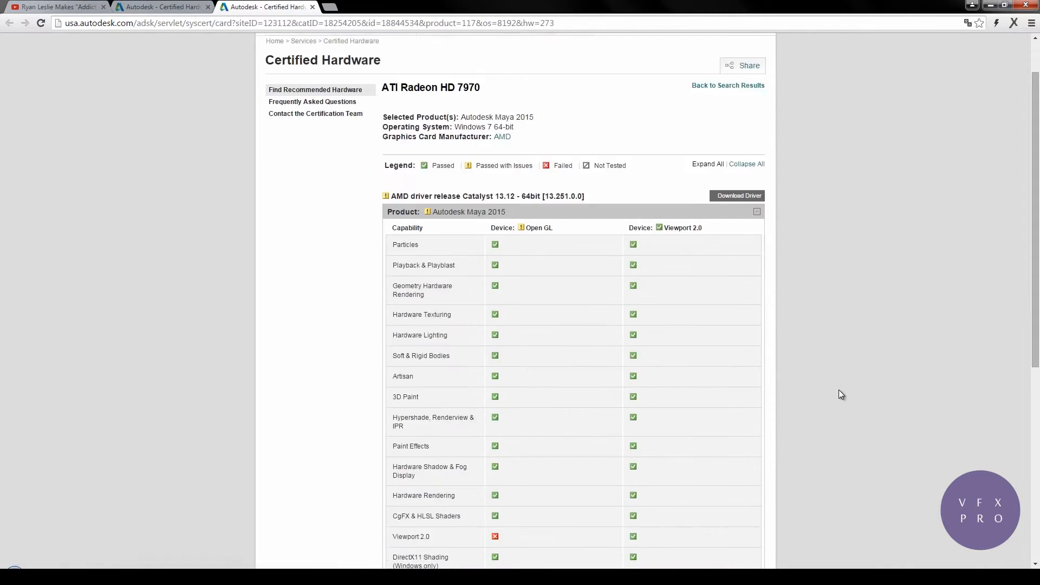
pyautogui.scroll(-3, 840, 391)
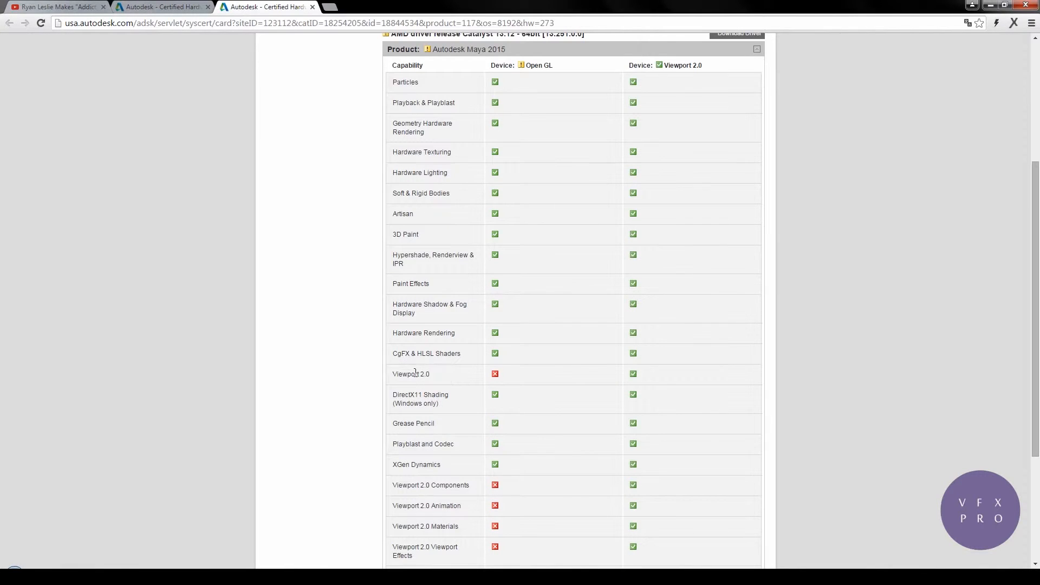
pyautogui.scroll(1, 430, 375)
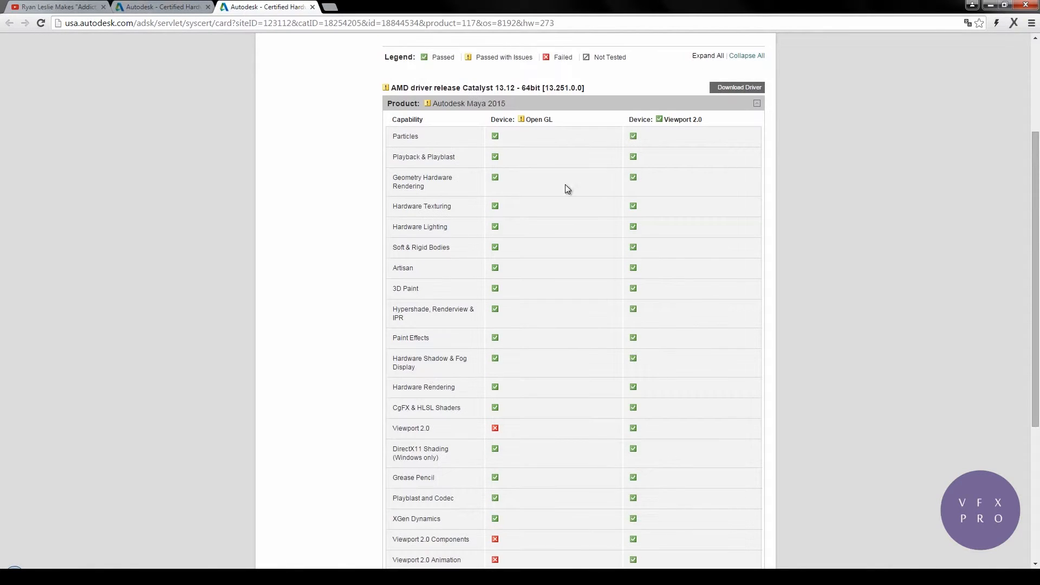
# Return to the graphics card search results and review the recommended and certified cards.
pyautogui.hotkey('ctrl', 'shift', 'Tab')
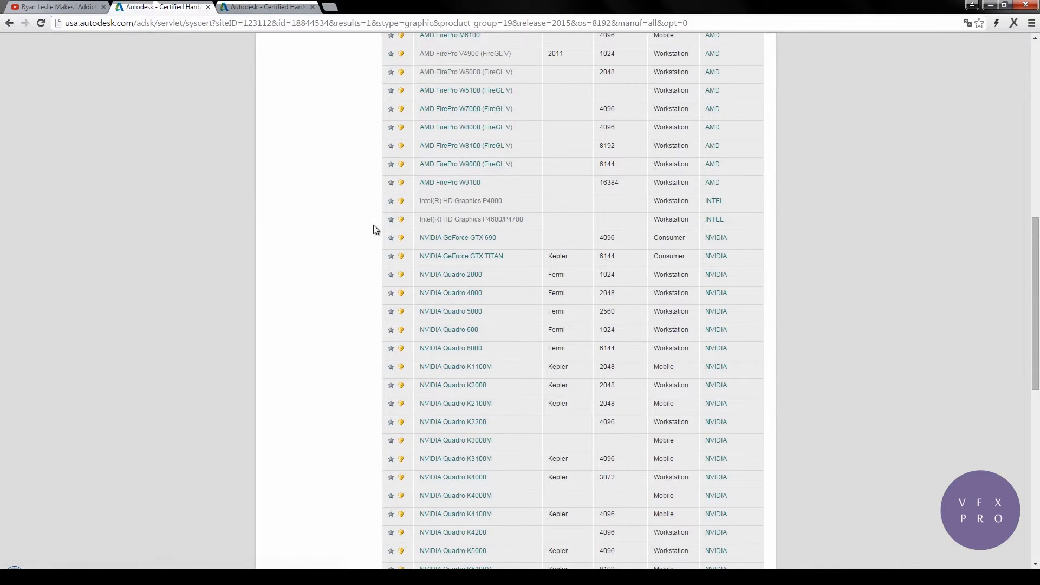
pyautogui.scroll(1, 336, 230)
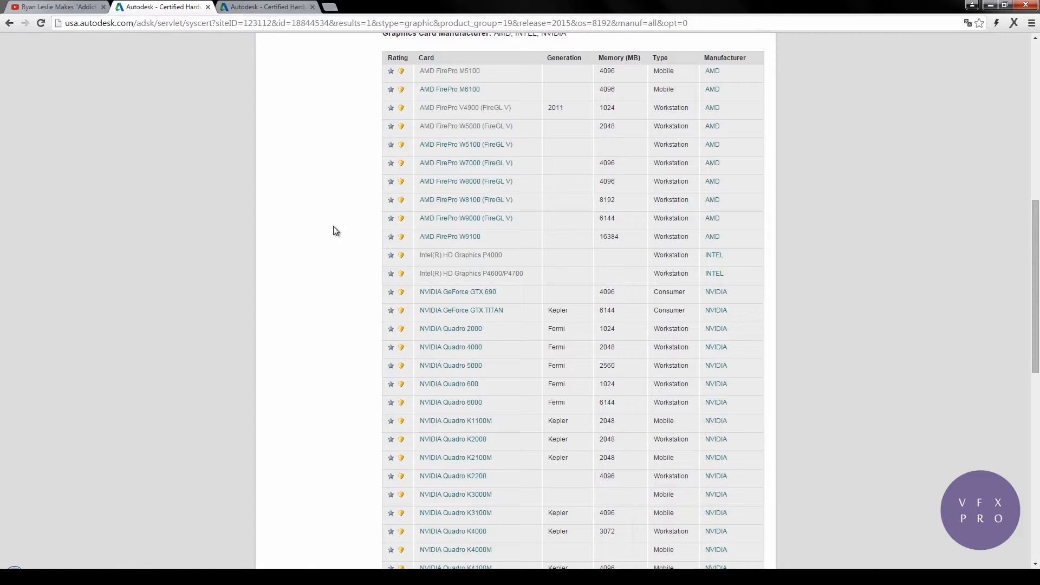
pyautogui.click(471, 273)
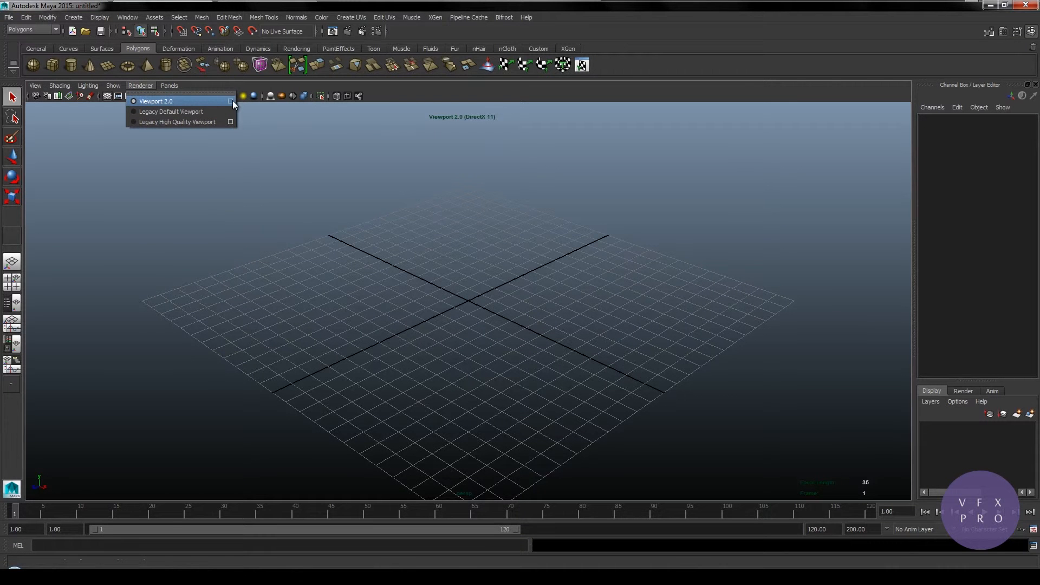
# Enable Clamp Texture Resolution in the Viewport 2.0 settings, set Max Texture Resolution to 1024, and close the settings.
pyautogui.click(233, 101)
pyautogui.click(137, 87)
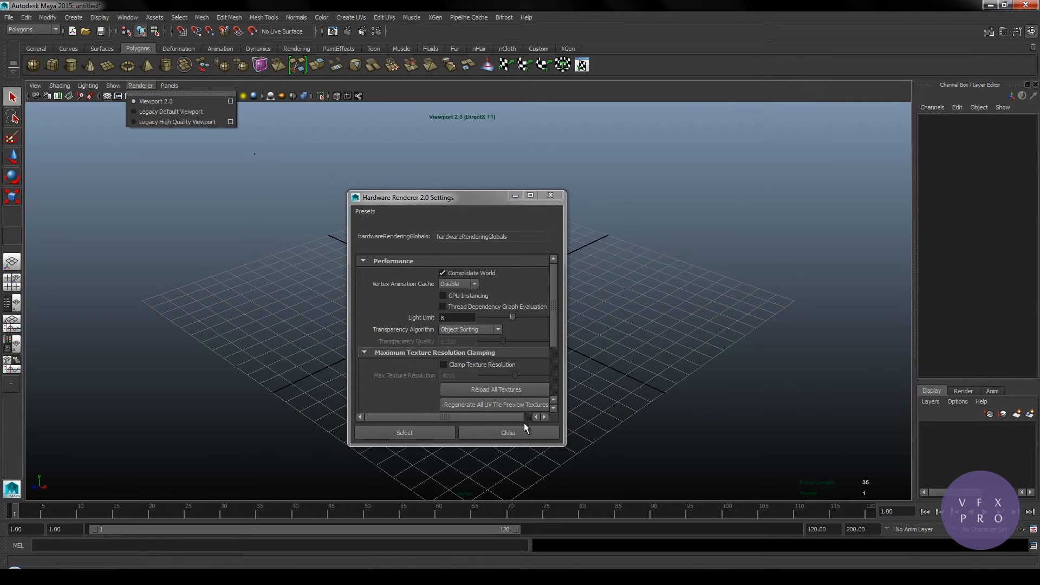
pyautogui.click(344, 183)
pyautogui.moveTo(345, 189); pyautogui.dragTo(226, 112)
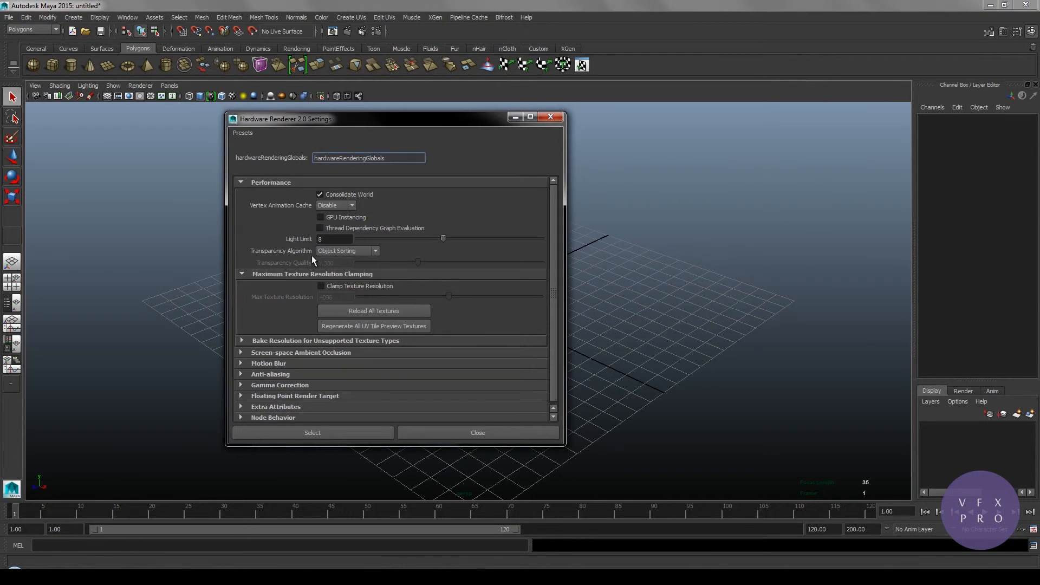
pyautogui.click(355, 285)
pyautogui.doubleClick(336, 297)
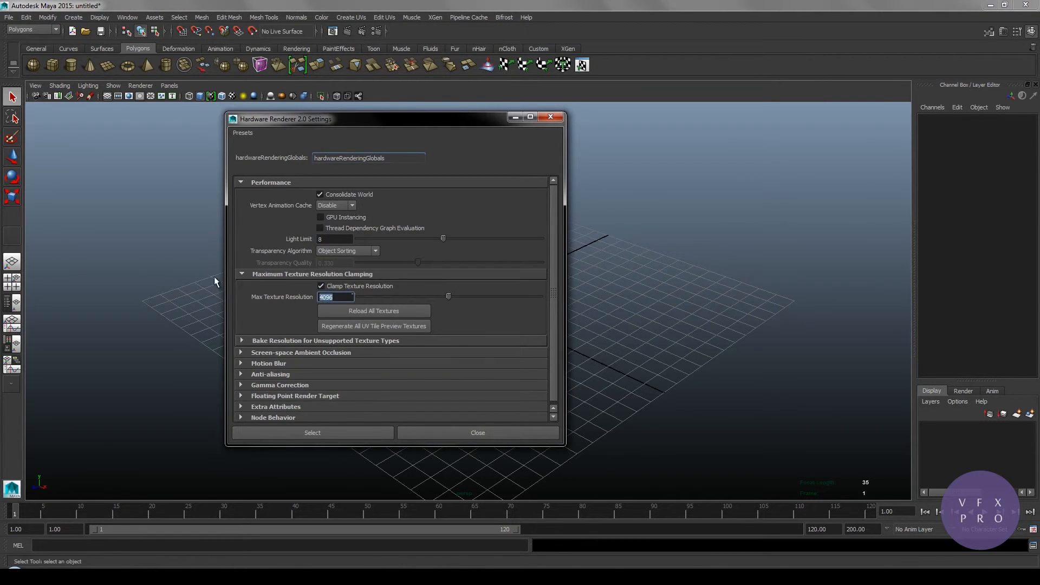
pyautogui.write('1024')
pyautogui.press('Return')
pyautogui.click(494, 431)
# Open Maya's Preferences and examine the GPU Cache hardware information, VRAM management, selection and advanced display settings.
pyautogui.click(1034, 529)
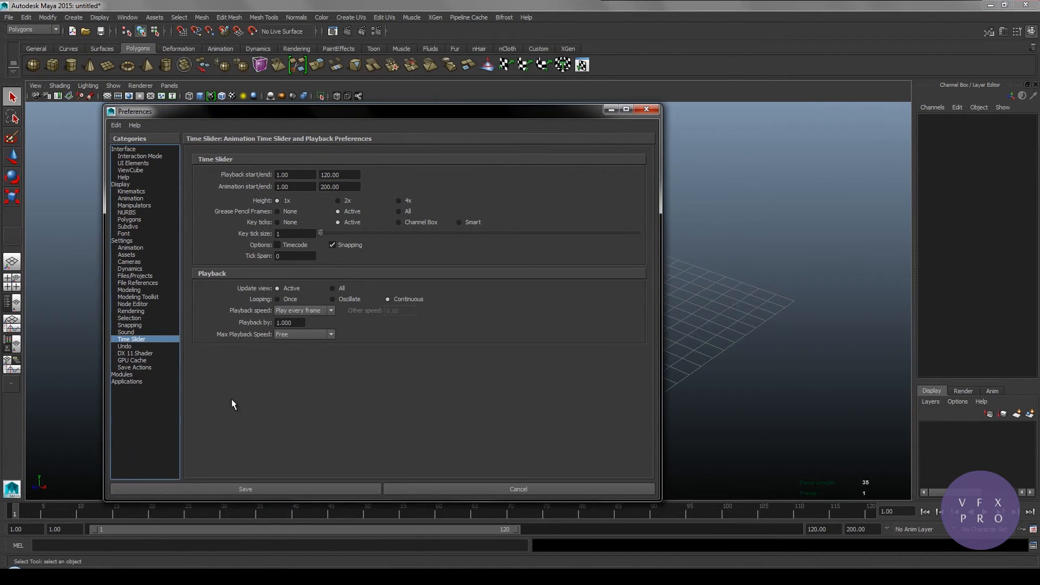
pyautogui.click(133, 359)
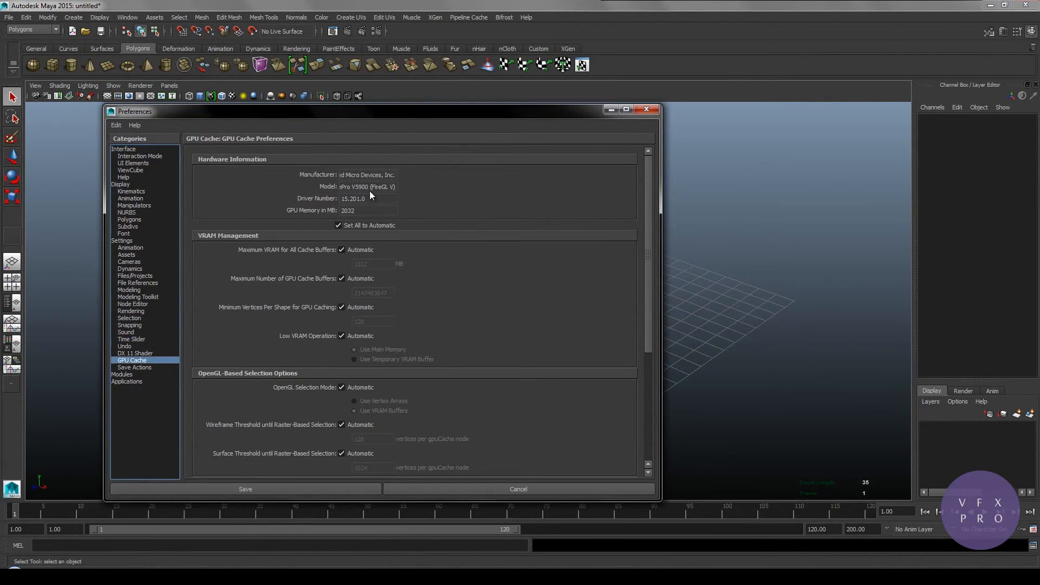
pyautogui.scroll(-3, 222, 287)
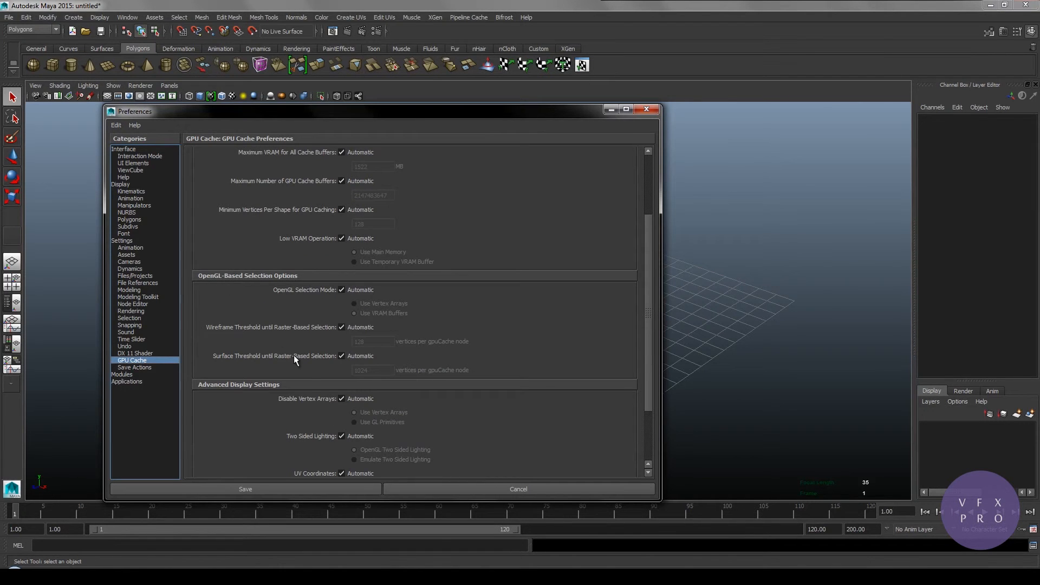
pyautogui.scroll(-2, 287, 417)
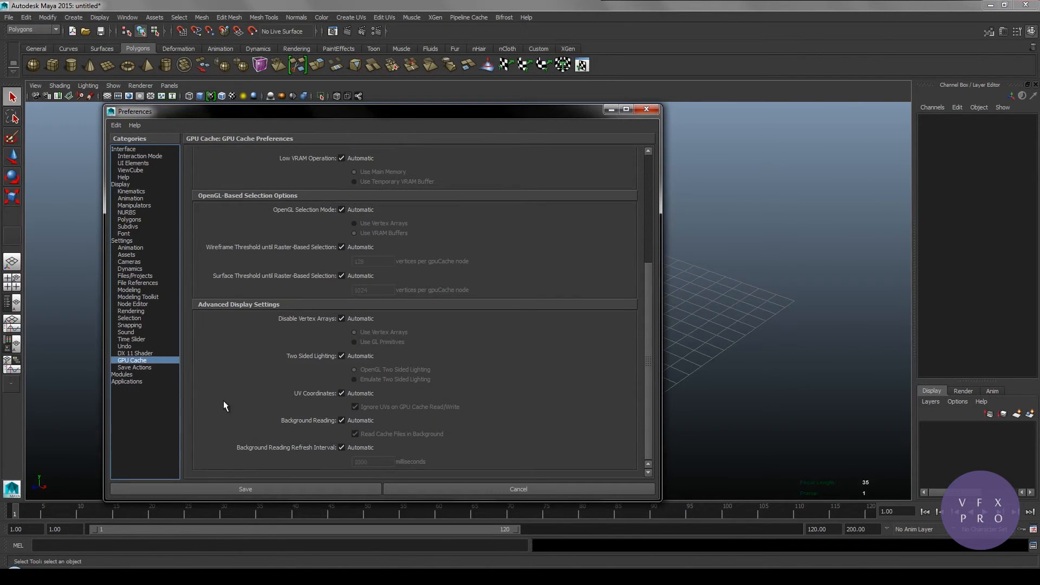
pyautogui.scroll(5, 244, 397)
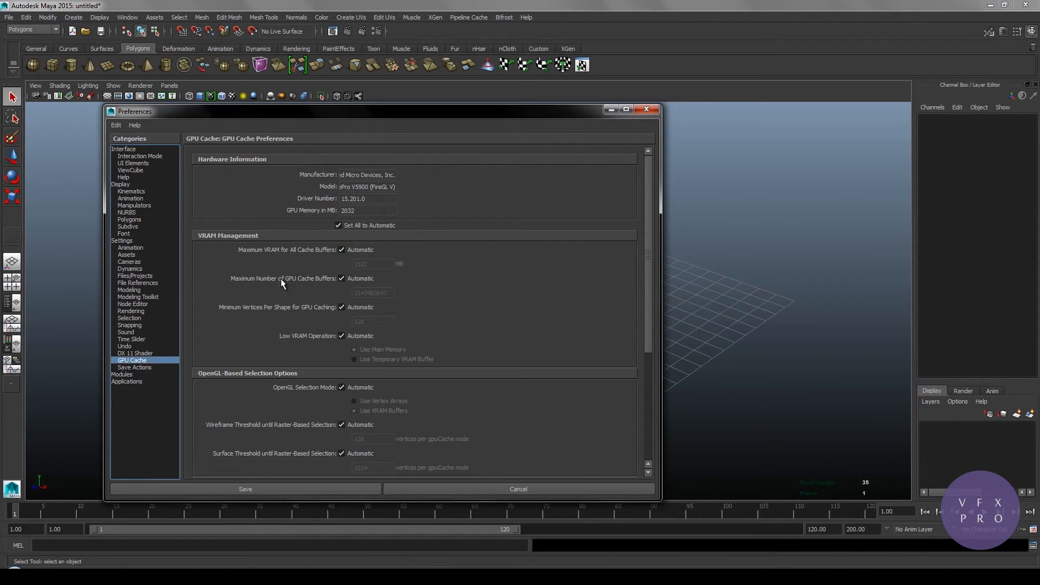
# Turn off the four automatic VRAM Management options, set all GPU Cache options back to automatic, and close the Preferences.
pyautogui.click(356, 250)
pyautogui.click(355, 279)
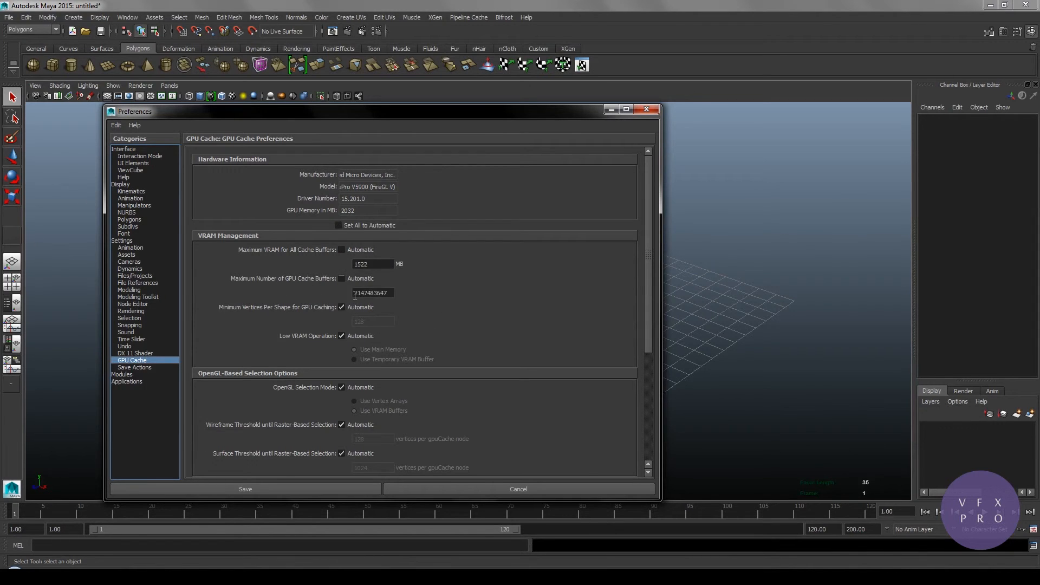
pyautogui.click(355, 307)
pyautogui.click(362, 336)
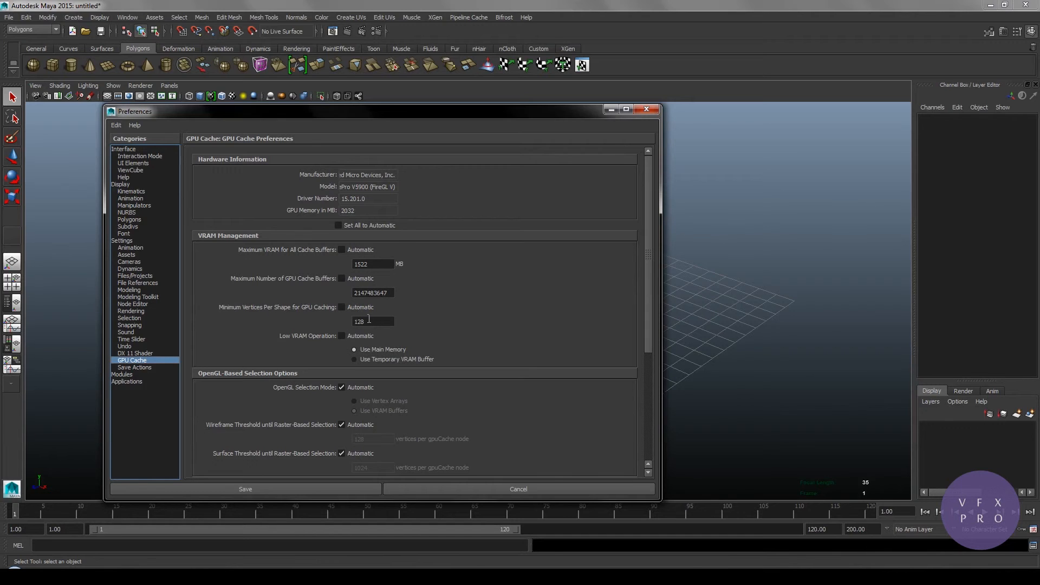
pyautogui.click(347, 225)
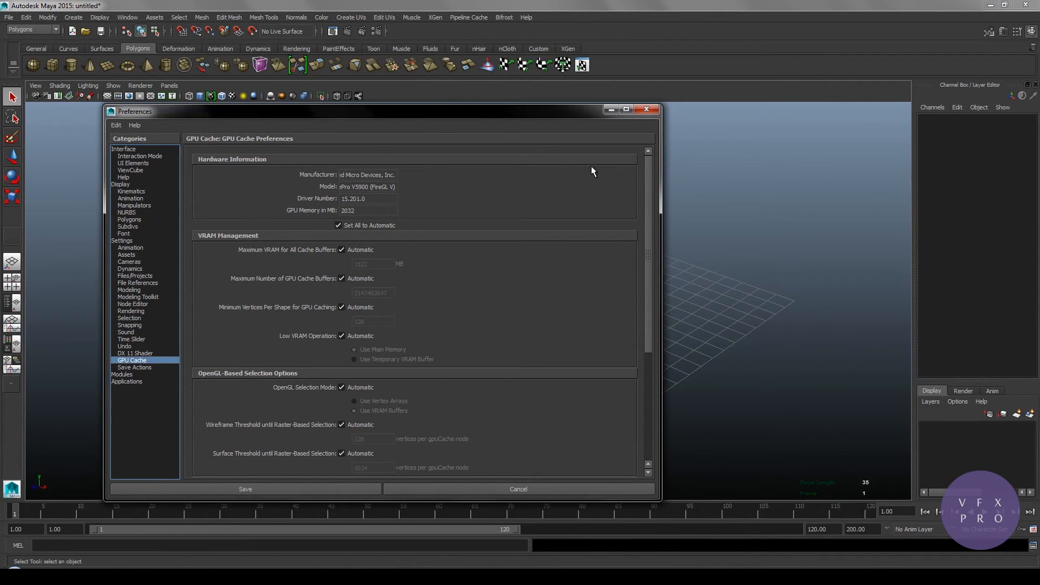
pyautogui.click(645, 110)
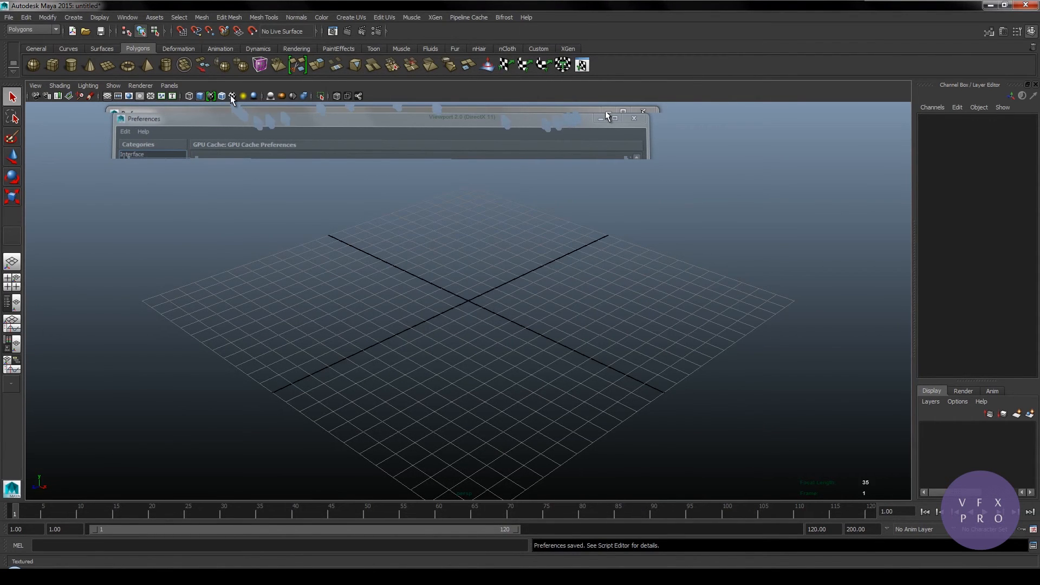
# Turn on Use All Lights for the perspective viewport.
pyautogui.click(243, 96)
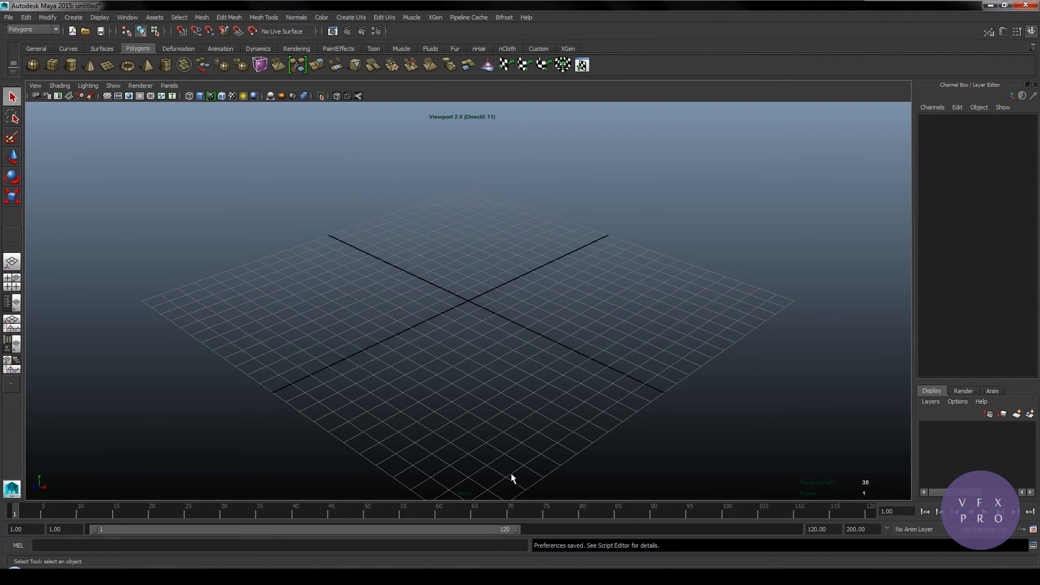
# Open the Windows Task Manager, check Maya's process memory and the overall physical memory usage, and close it.
pyautogui.rightClick(499, 567)
pyautogui.click(525, 534)
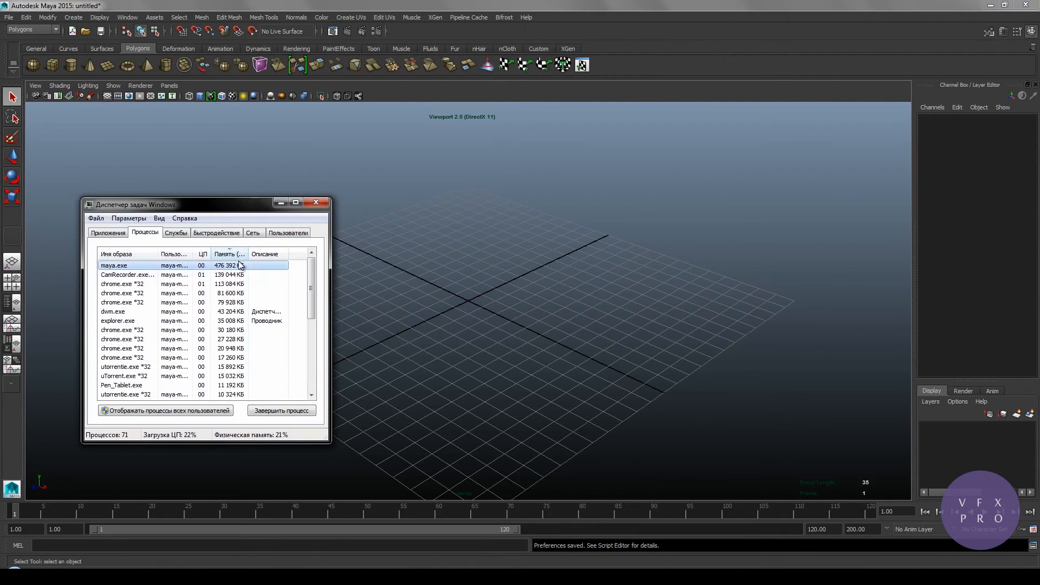
pyautogui.click(216, 234)
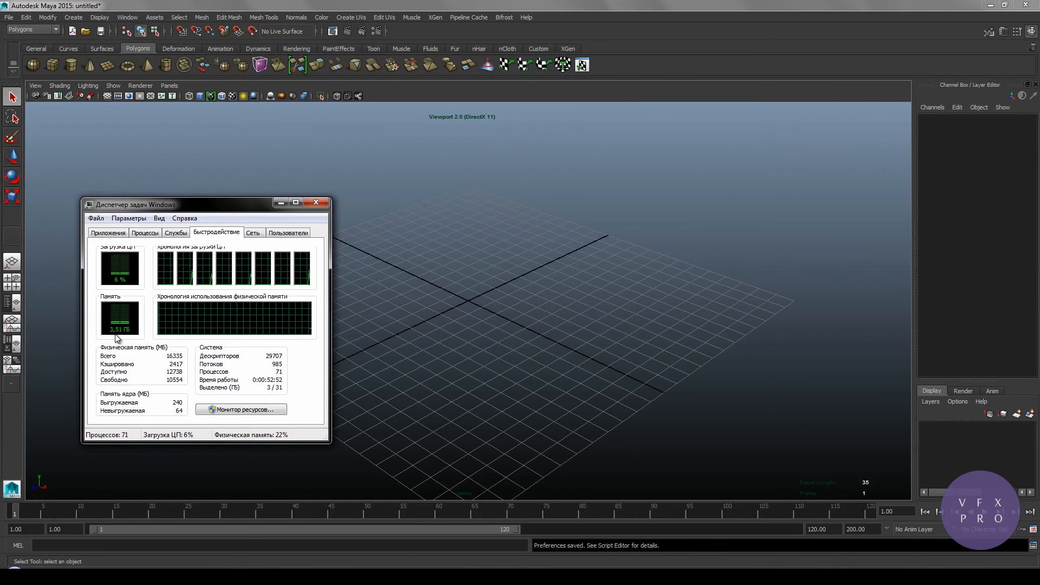
pyautogui.click(315, 203)
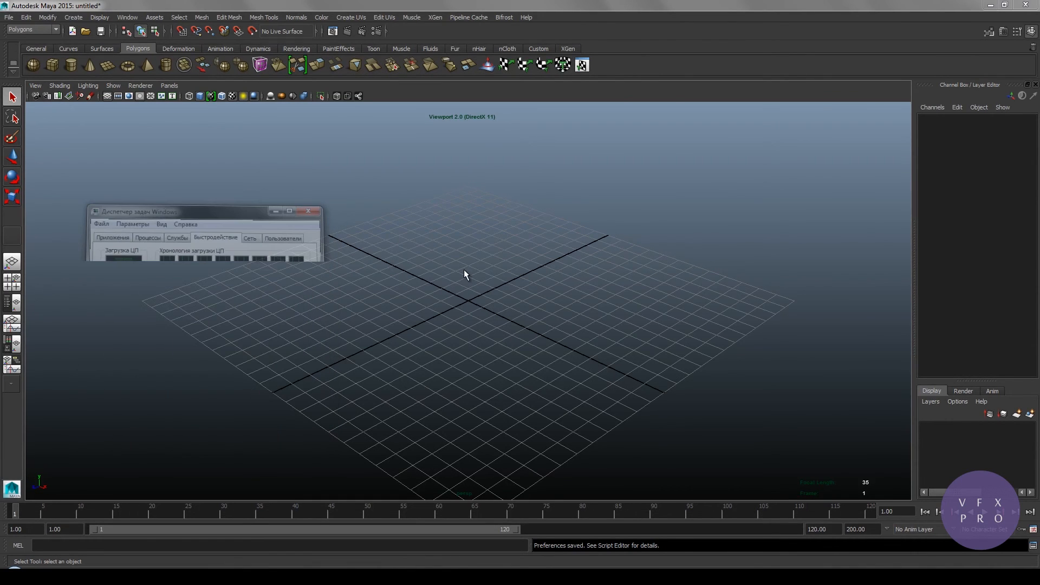